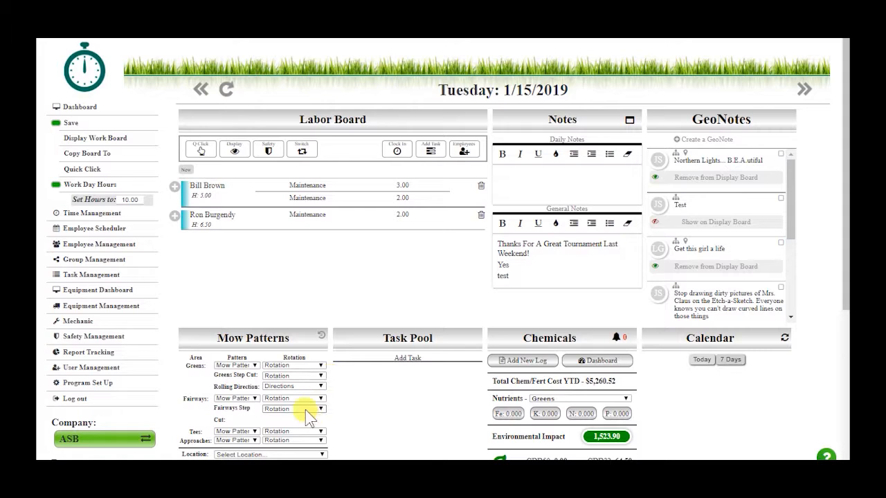
In the mechanic area's scheduled work orders, start a new work order schedule named "Change Oil (JD 5500)"
{"action": "left_click", "coordinate": [78, 321]}
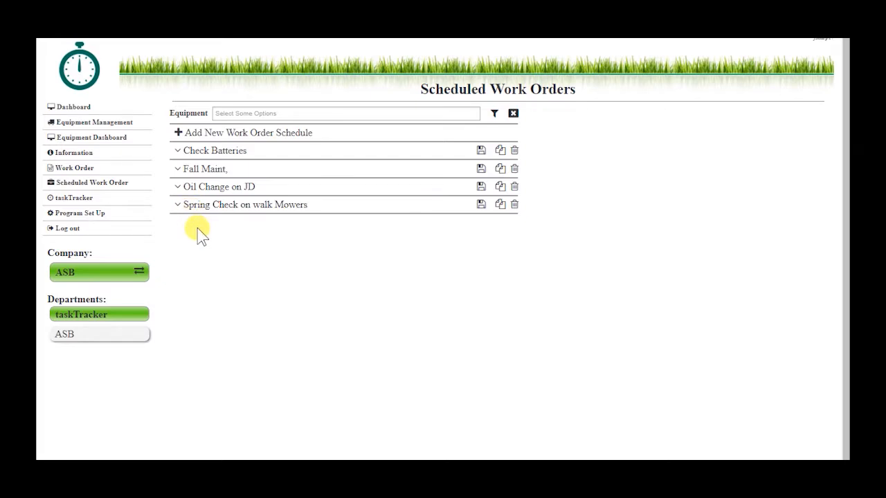
{"action": "left_click", "coordinate": [236, 139]}
{"action": "left_click", "coordinate": [234, 164]}
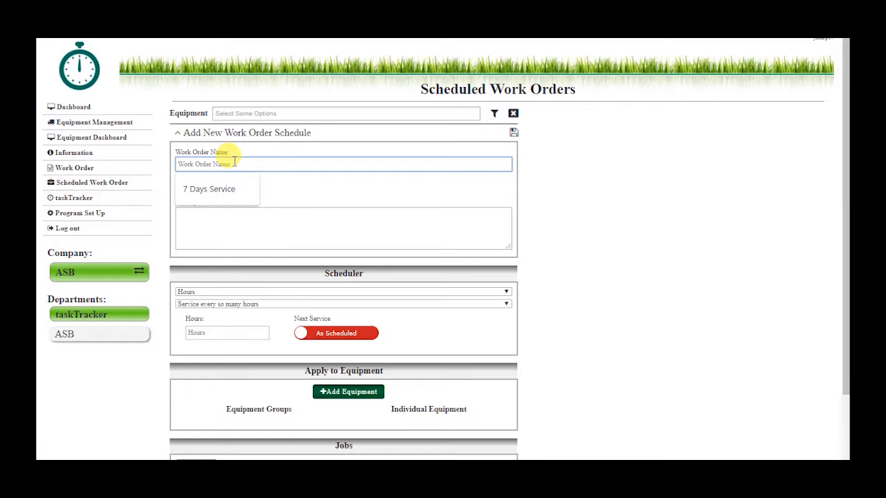
{"action": "type", "text": "Ch"}
{"action": "type", "text": "nage"}
{"action": "key", "text": "BackSpace"}
{"action": "key", "text": "BackSpace"}
{"action": "key", "text": "BackSpace"}
{"action": "key", "text": "BackSpace"}
{"action": "key", "text": "BackSpace"}
{"action": "type", "text": "ange "}
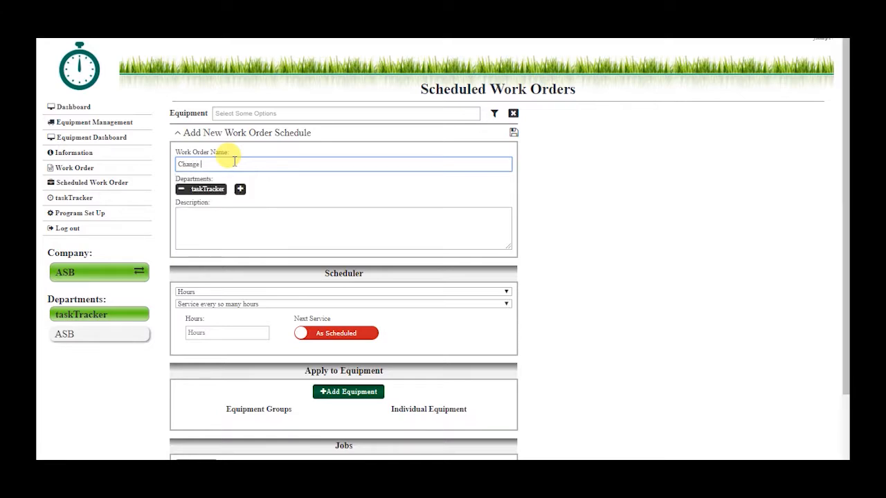
{"action": "type", "text": "Oil (JD5500)"}
{"action": "key", "text": "Left"}
{"action": "key", "text": "Left"}
{"action": "key", "text": "Left"}
{"action": "key", "text": "Left"}
{"action": "key", "text": "Left"}
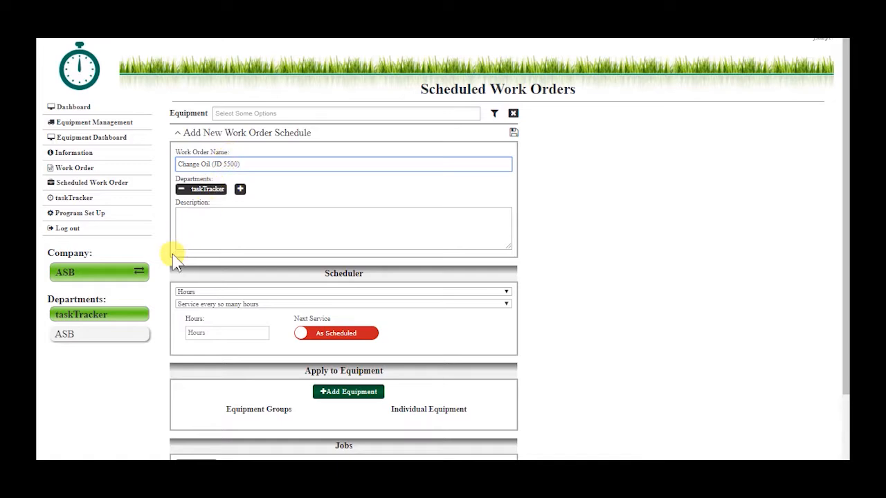
Describe the work order as "10/30, 5 qts, Check tire pressure"
{"action": "left_click", "coordinate": [211, 217]}
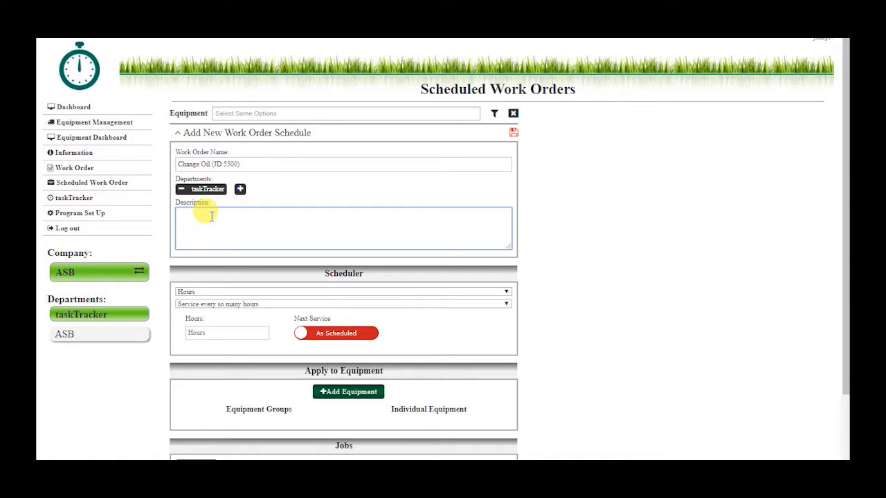
{"action": "type", "text": "10/30, 5 qts"}
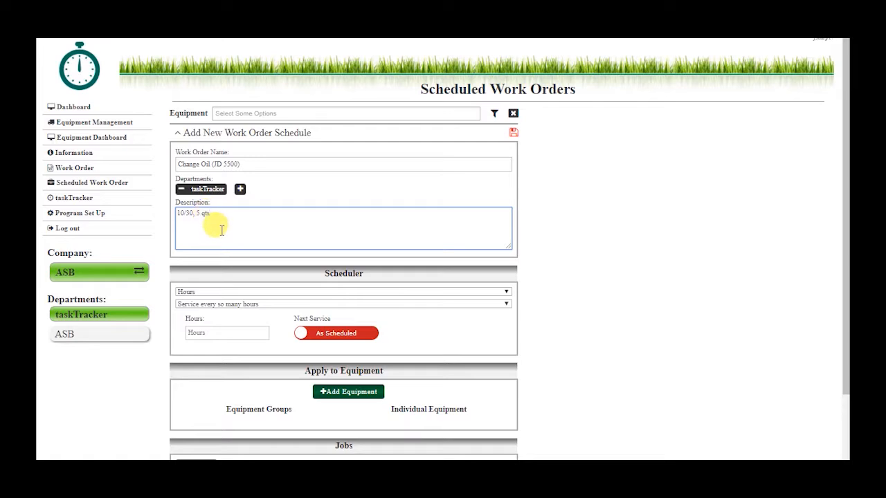
{"action": "type", "text": ", Check tire pressure"}
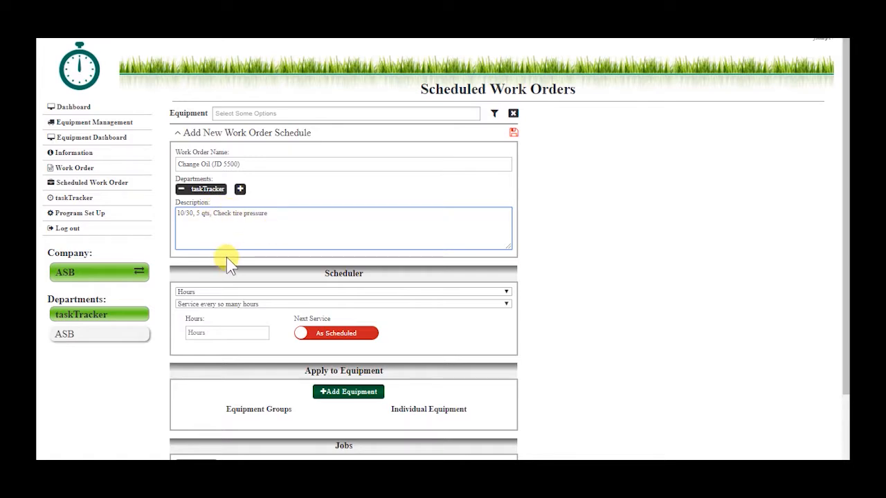
Schedule the work order by Hours using Service on Hour, with service hours 5, 50 and 150
{"action": "scroll", "coordinate": [226, 256], "scroll_direction": "down", "scroll_amount": 2}
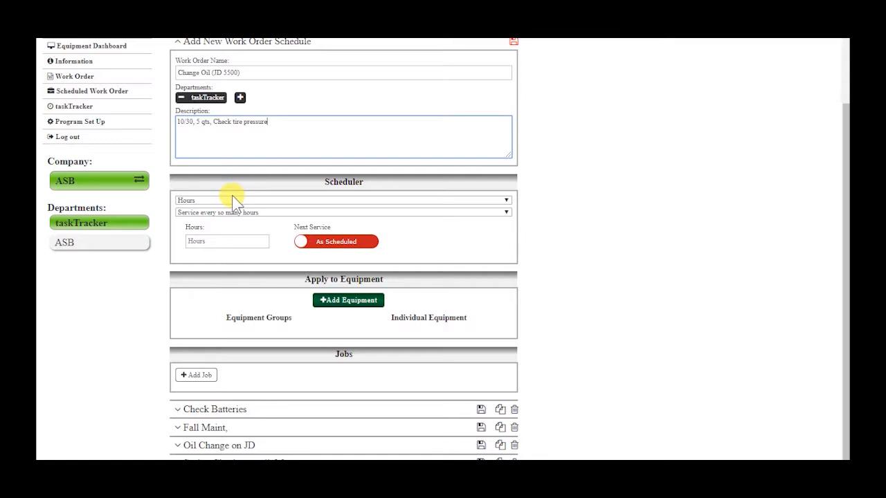
{"action": "left_click", "coordinate": [242, 201]}
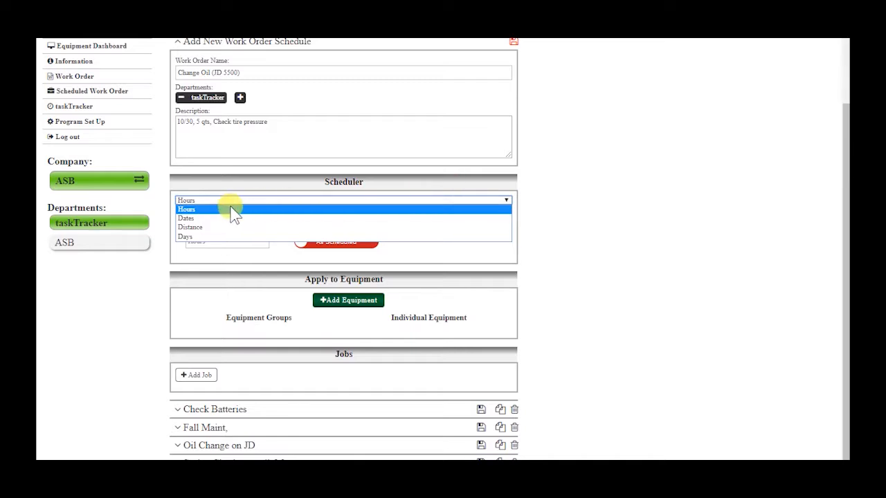
{"action": "left_click", "coordinate": [230, 209]}
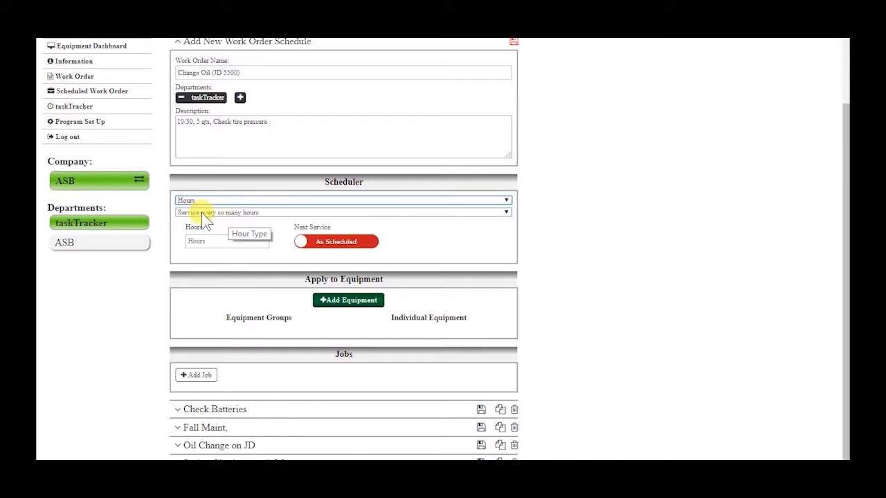
{"action": "left_click", "coordinate": [201, 213]}
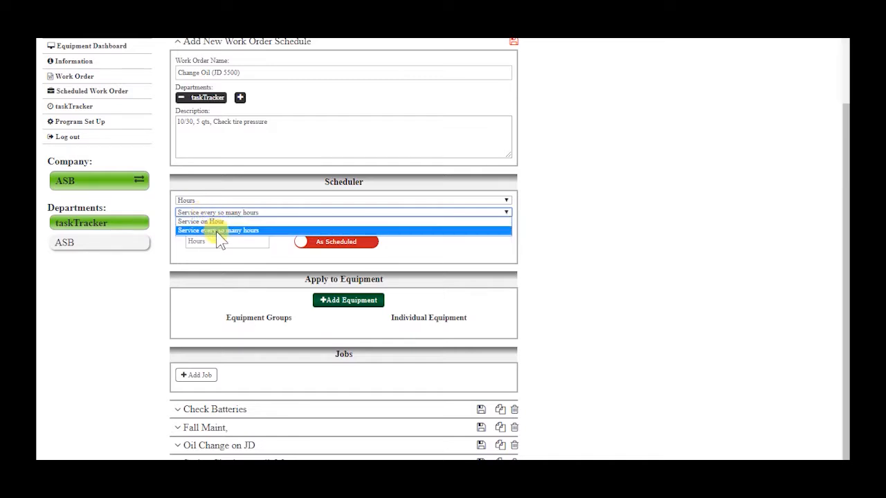
{"action": "left_click", "coordinate": [213, 221]}
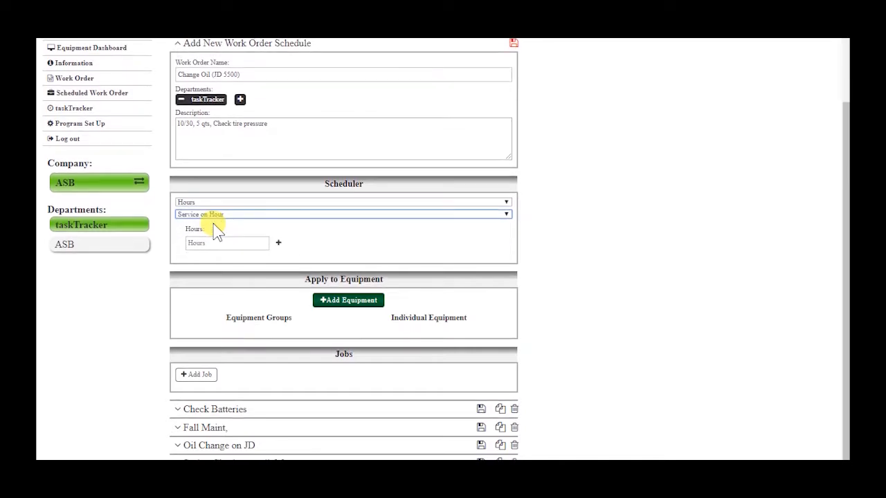
{"action": "left_click", "coordinate": [220, 243]}
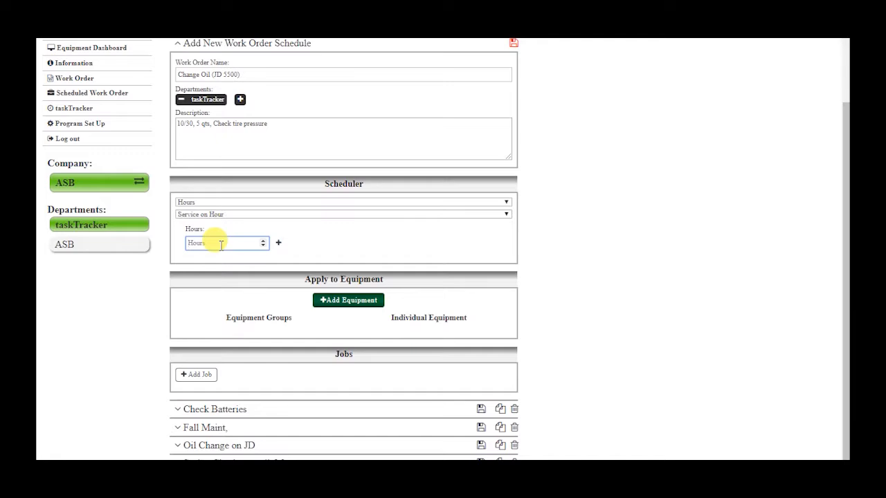
{"action": "type", "text": "5"}
{"action": "left_click", "coordinate": [278, 243]}
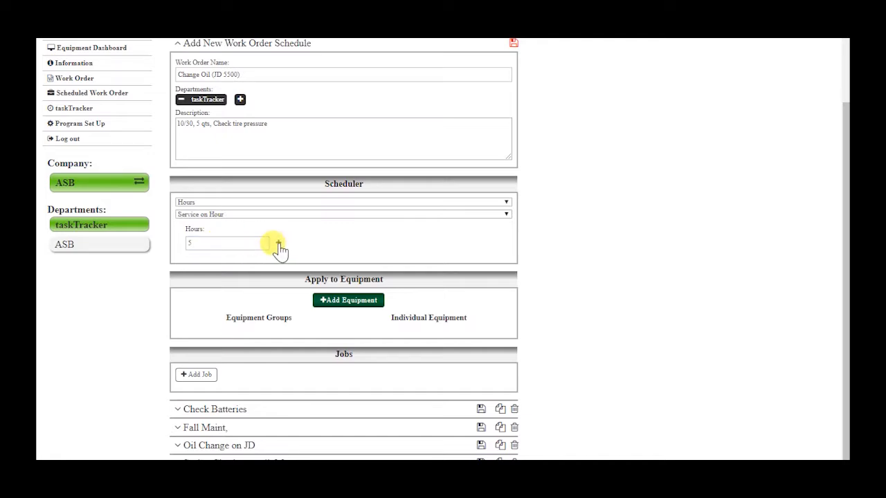
{"action": "left_click", "coordinate": [247, 255]}
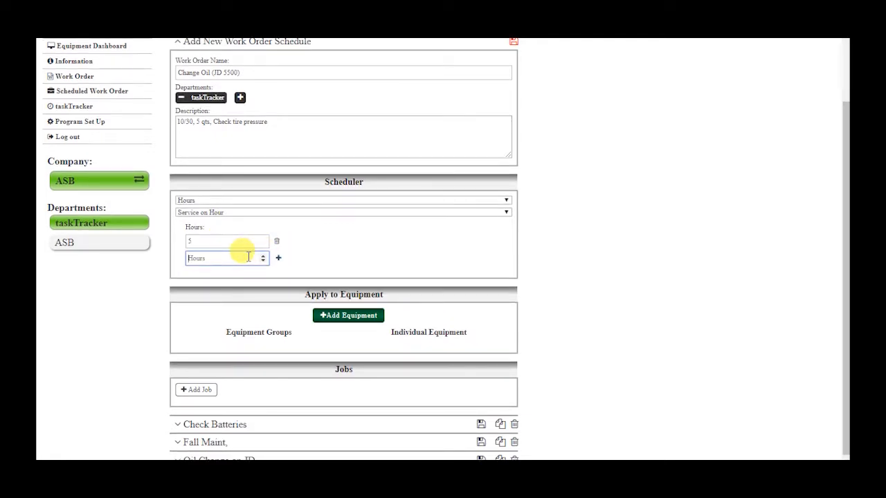
{"action": "type", "text": "50"}
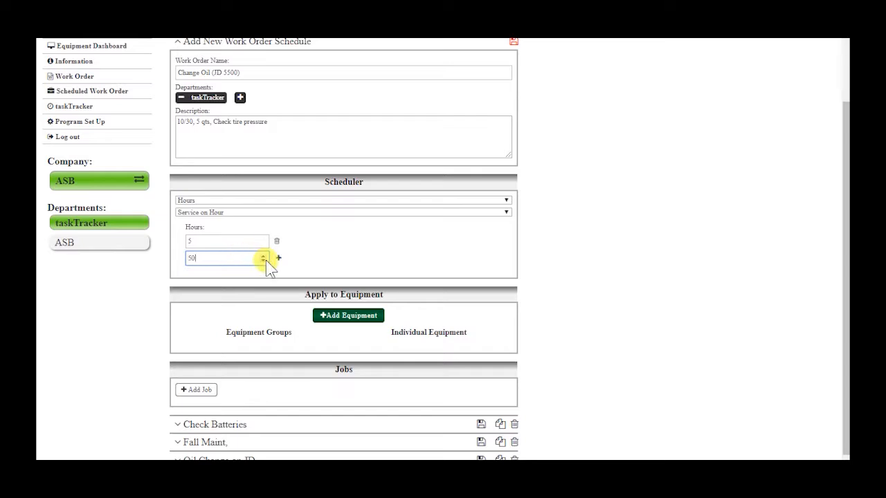
{"action": "left_click", "coordinate": [279, 259]}
{"action": "left_click", "coordinate": [256, 274]}
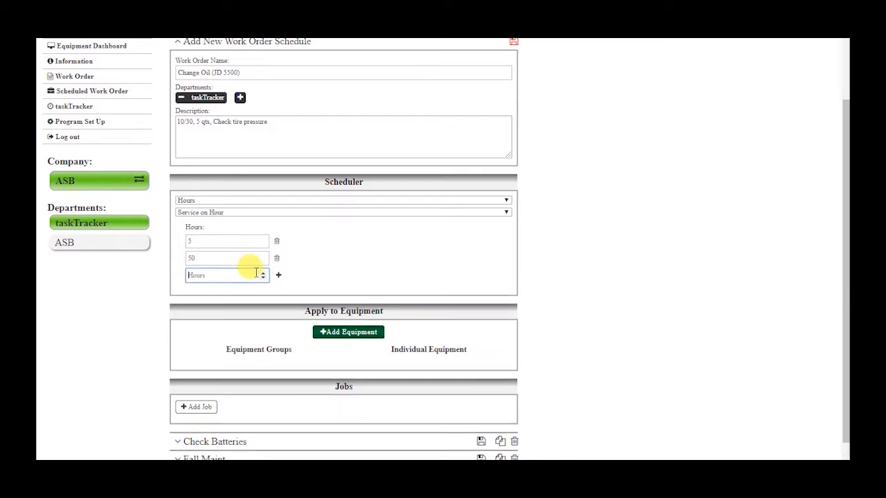
{"action": "type", "text": "150"}
Set the scheduler to Service every so many hours, with an interval of 50 hours and Next Service set to As Scheduled
{"action": "left_click", "coordinate": [286, 212]}
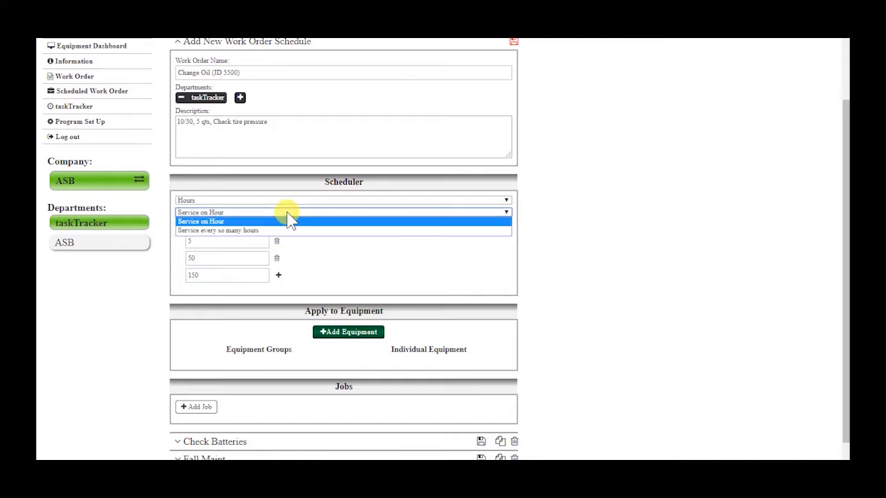
{"action": "left_click", "coordinate": [250, 231]}
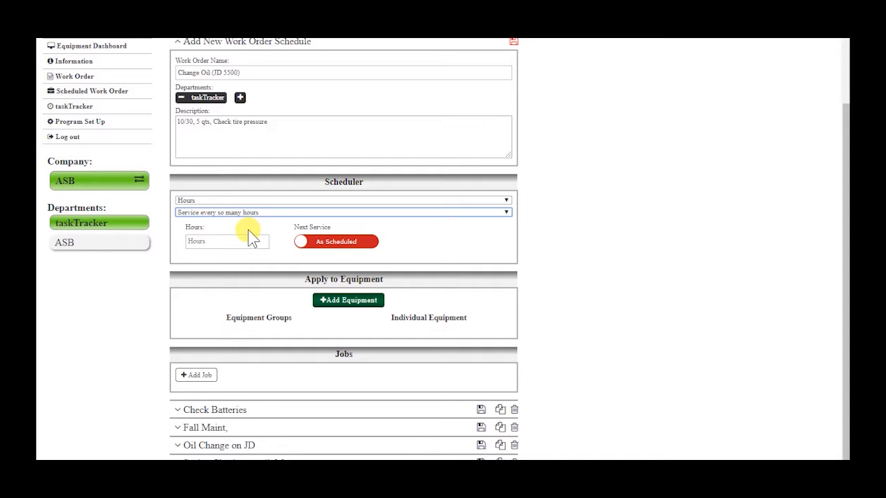
{"action": "left_click", "coordinate": [245, 237]}
{"action": "type", "text": "50"}
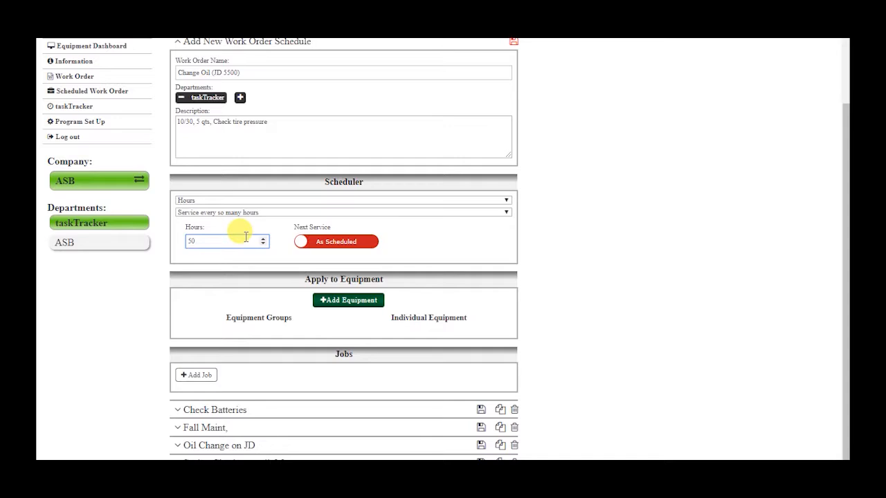
{"action": "left_click", "coordinate": [353, 247]}
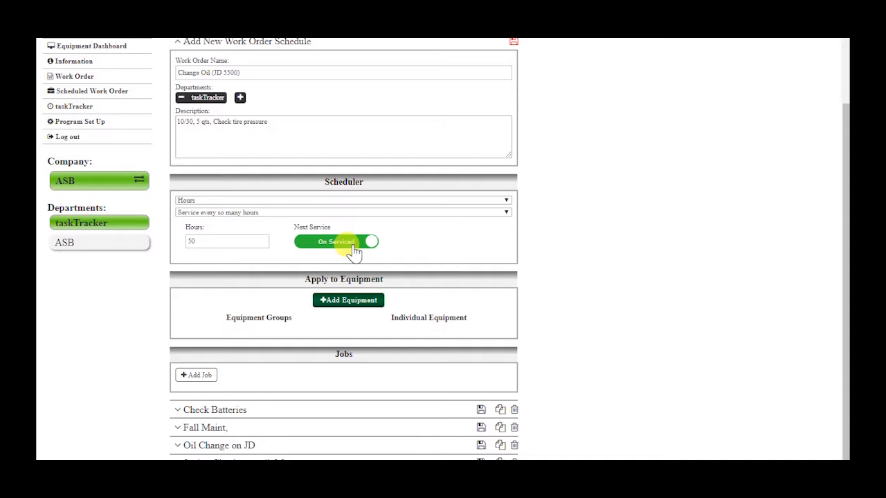
{"action": "left_click", "coordinate": [354, 251]}
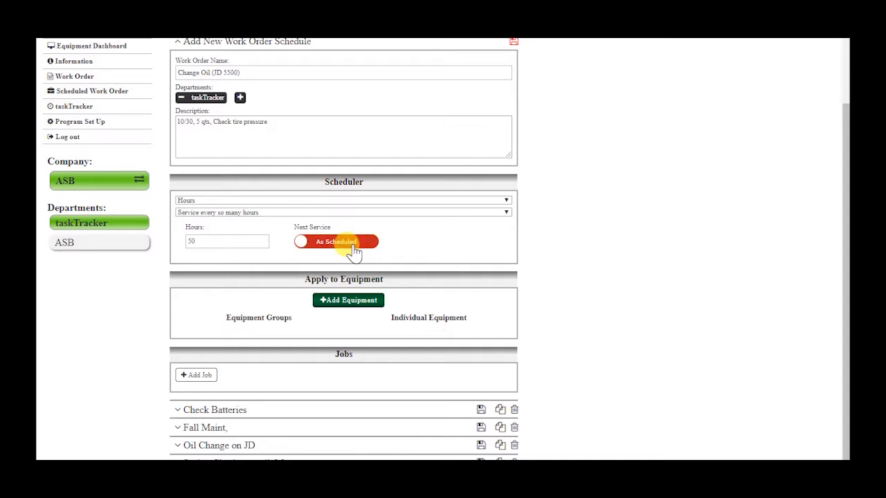
Apply the schedule to JD FM 1, JD FM 2 and JD FM 3, plus the whole John Deere 5500 equipment type
{"action": "left_click", "coordinate": [360, 302]}
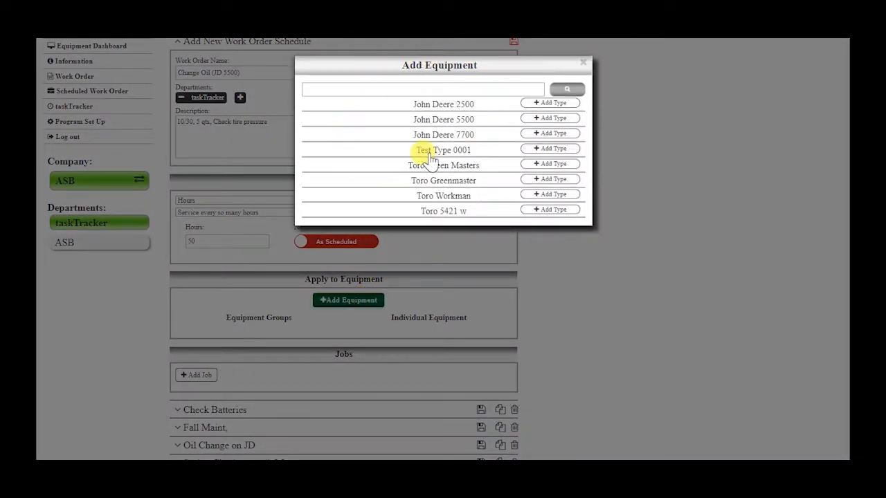
{"action": "left_click", "coordinate": [449, 122]}
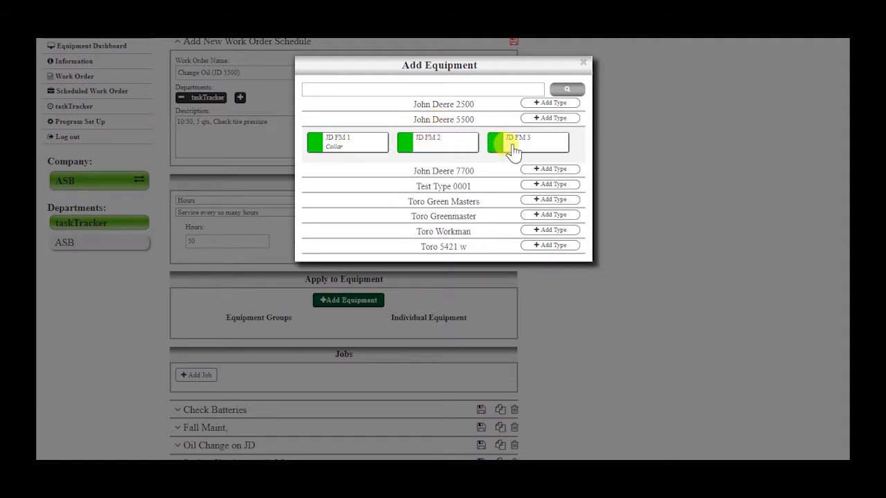
{"action": "left_click", "coordinate": [362, 146]}
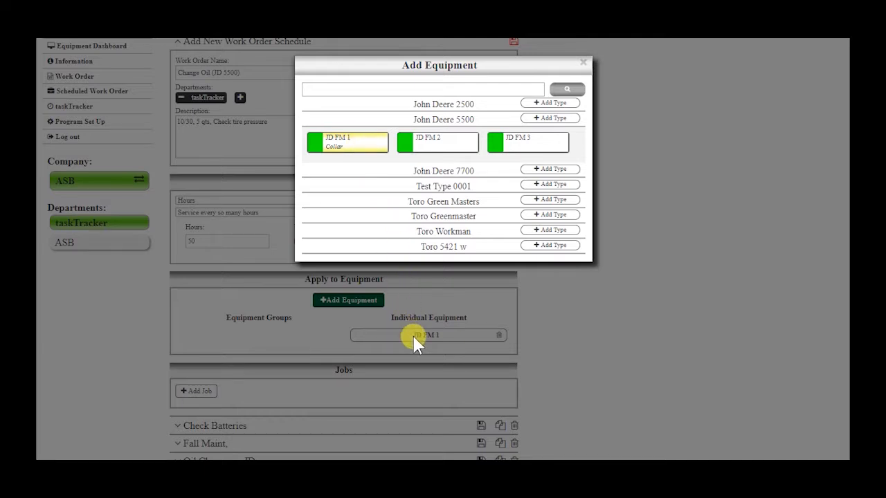
{"action": "left_click", "coordinate": [433, 151]}
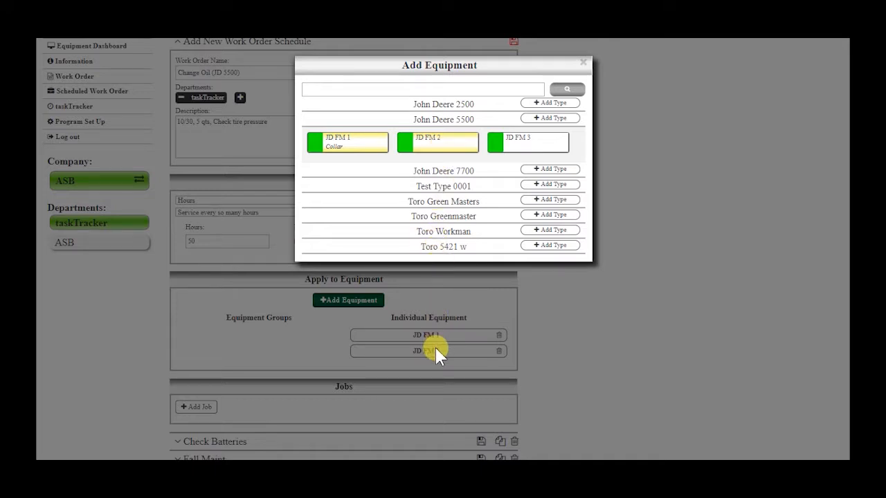
{"action": "left_click", "coordinate": [513, 145]}
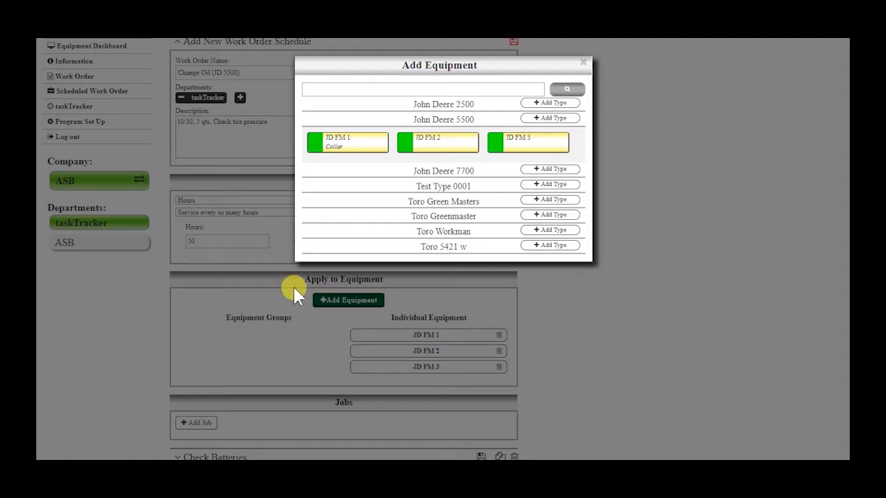
{"action": "left_click", "coordinate": [549, 120]}
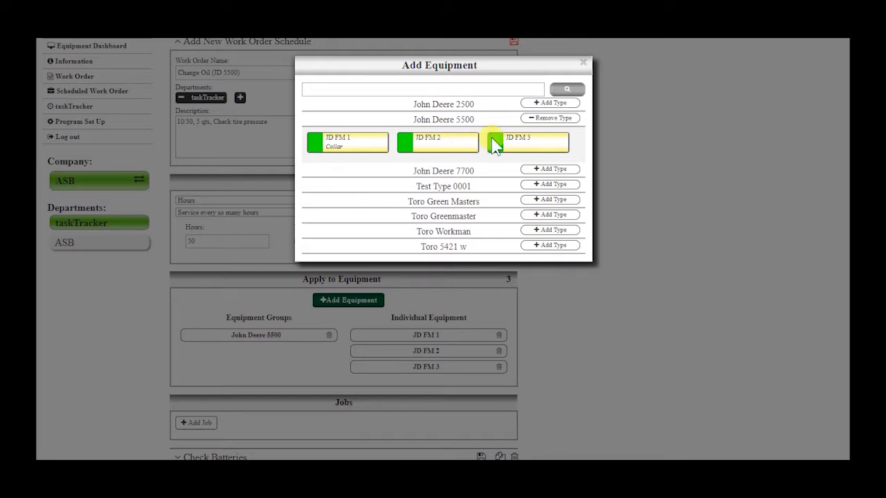
{"action": "left_click", "coordinate": [583, 66]}
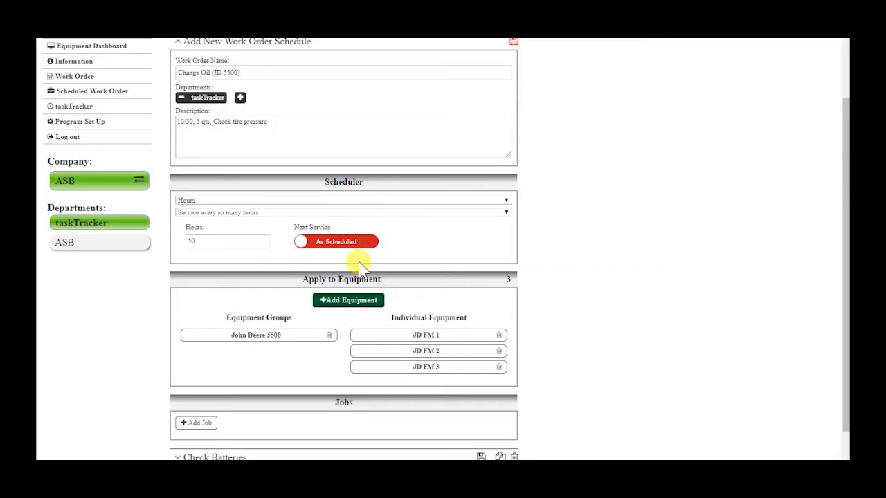
Add a job to the Change Oil (JD 5500) work order and assign it the Maintenance task
{"action": "scroll", "coordinate": [424, 360], "scroll_direction": "down", "scroll_amount": 1}
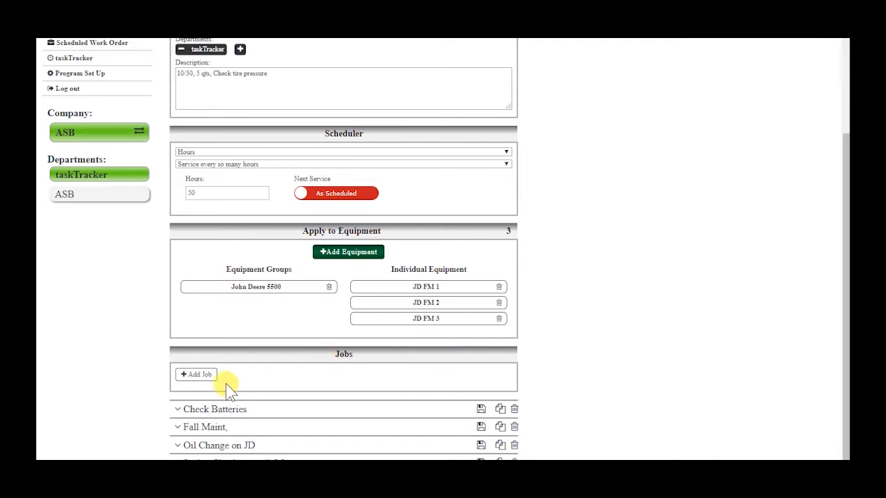
{"action": "left_click", "coordinate": [206, 379]}
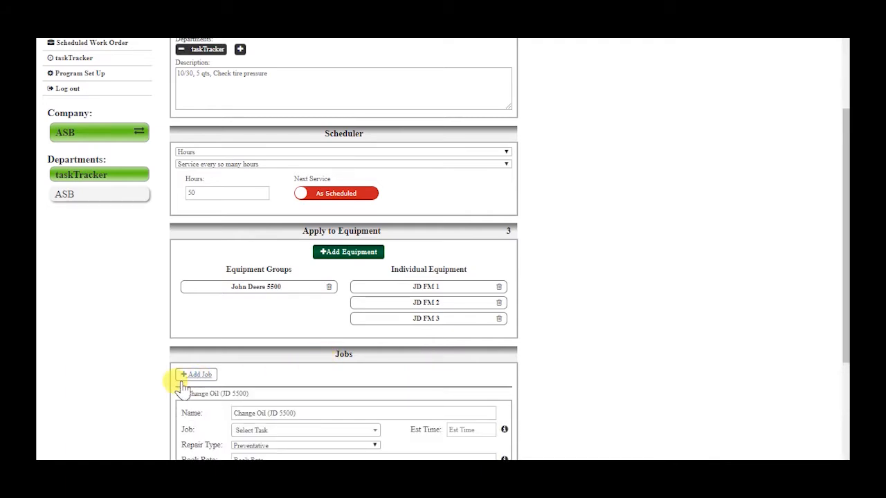
{"action": "scroll", "coordinate": [215, 411], "scroll_direction": "down", "scroll_amount": 3}
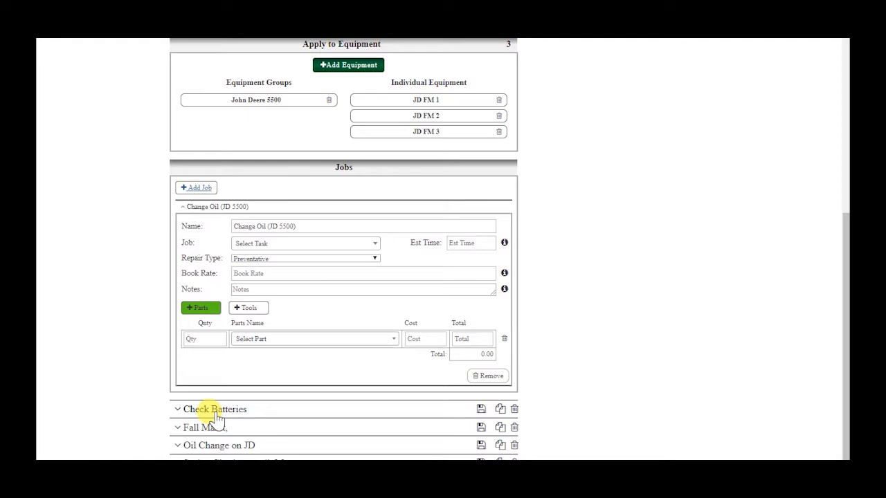
{"action": "scroll", "coordinate": [253, 401], "scroll_direction": "up", "scroll_amount": 5}
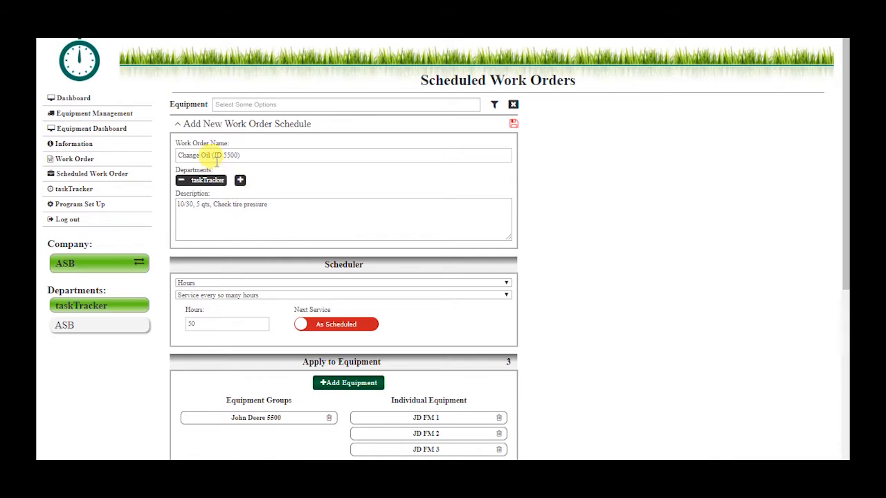
{"action": "scroll", "coordinate": [261, 313], "scroll_direction": "down", "scroll_amount": 4}
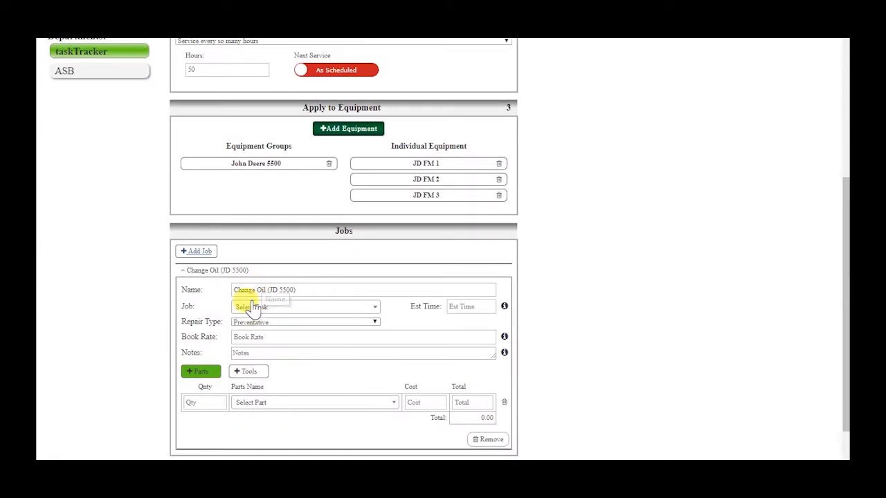
{"action": "left_click", "coordinate": [266, 313]}
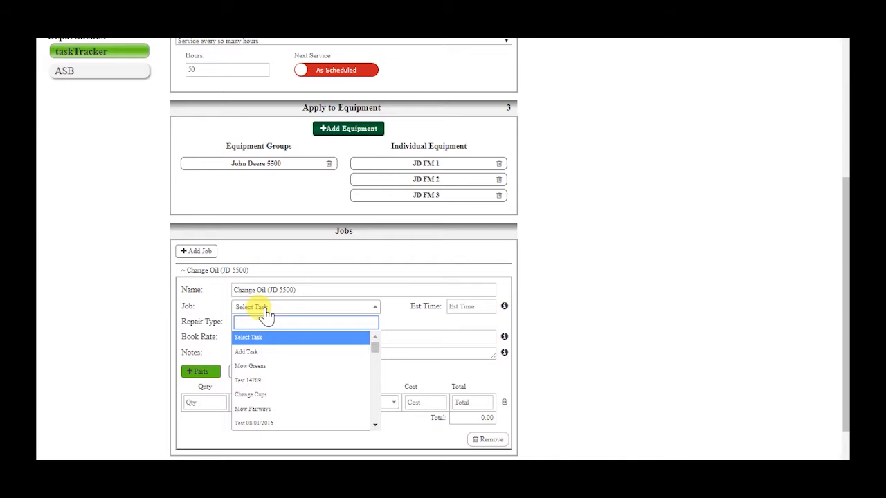
{"action": "type", "text": "main"}
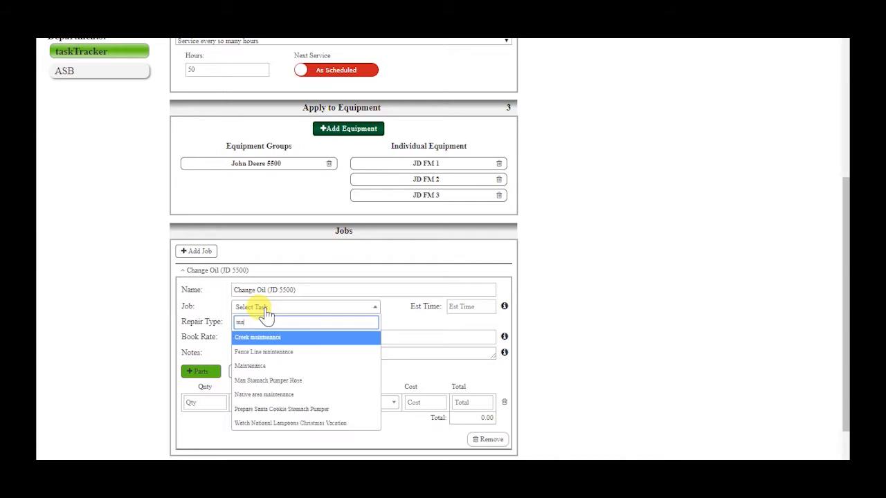
{"action": "left_click", "coordinate": [259, 366]}
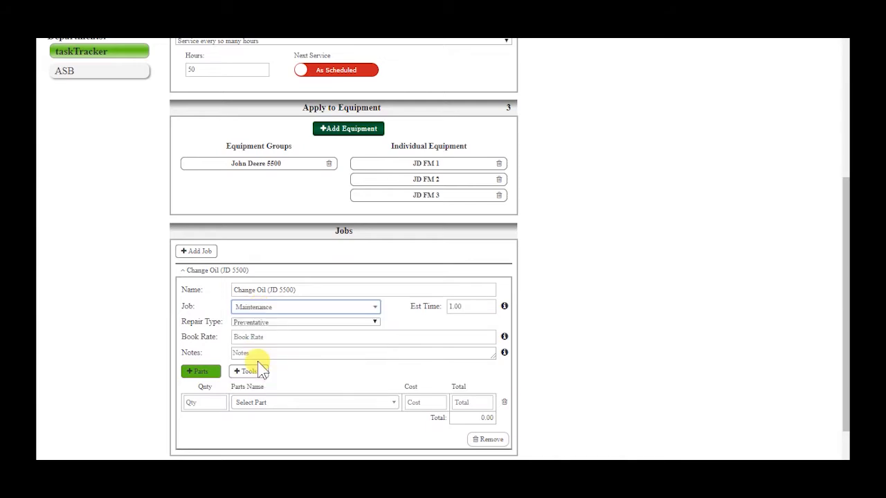
{"action": "left_click", "coordinate": [288, 313]}
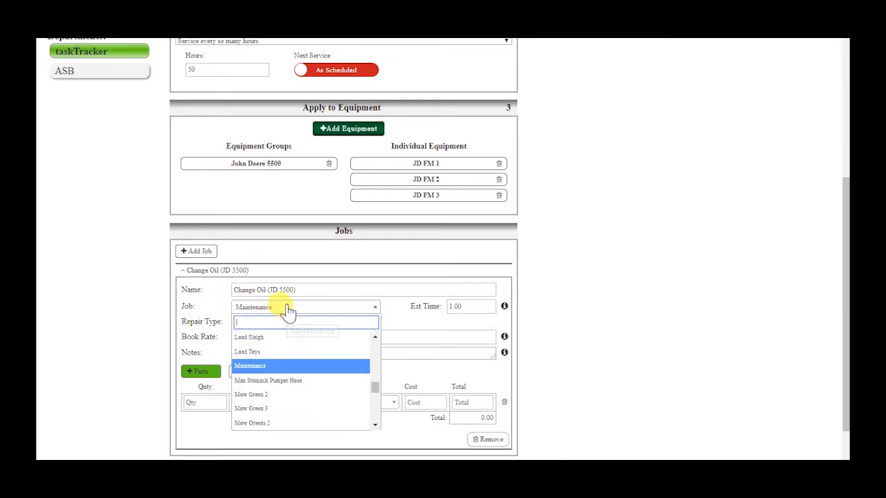
{"action": "left_click", "coordinate": [268, 367]}
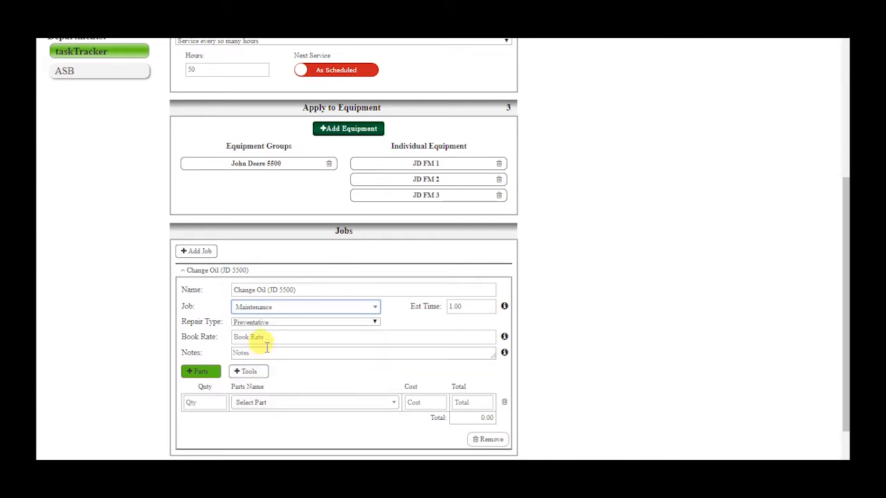
{"action": "left_click", "coordinate": [282, 313]}
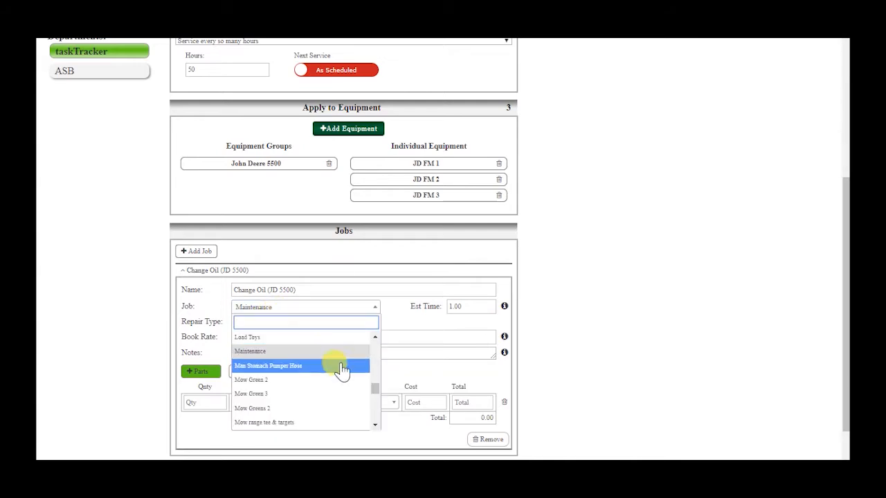
{"action": "scroll", "coordinate": [374, 381], "scroll_direction": "down", "scroll_amount": 3}
{"action": "left_click_drag", "start_coordinate": [374, 380], "coordinate": [375, 344]}
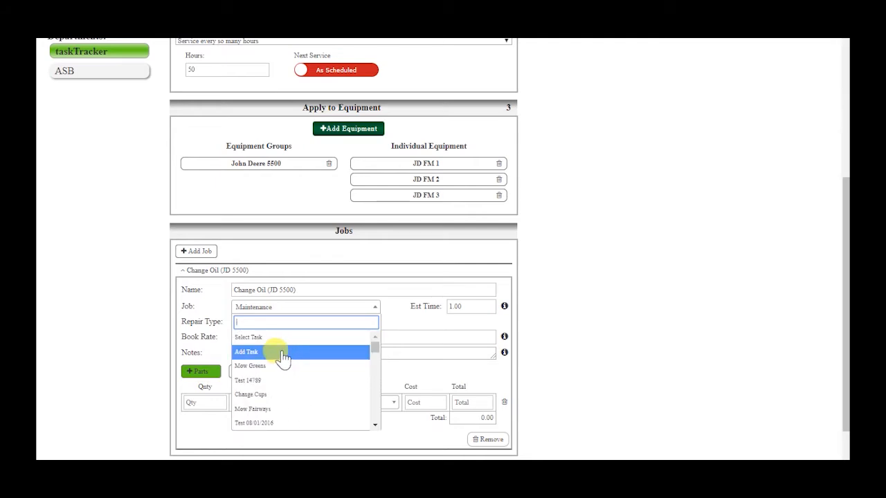
{"action": "left_click", "coordinate": [319, 308]}
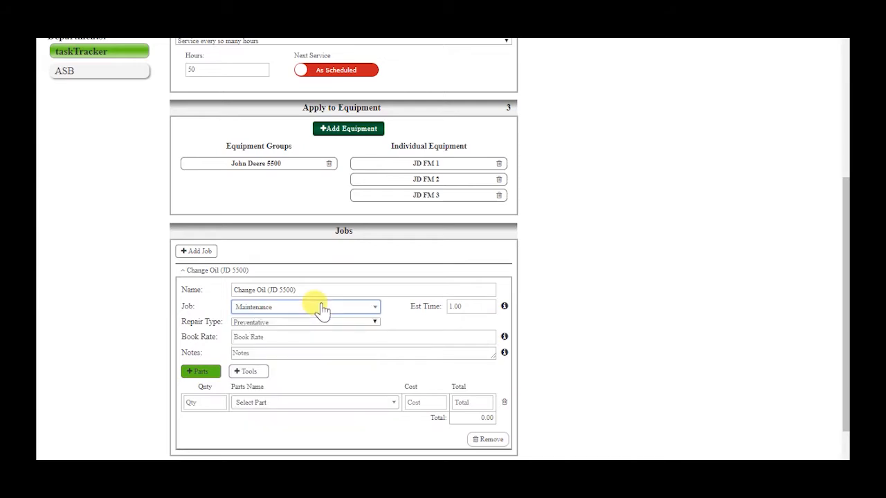
Set the Change Oil job's Book Rate to 1
{"action": "left_click", "coordinate": [452, 306]}
{"action": "double_click", "coordinate": [453, 306]}
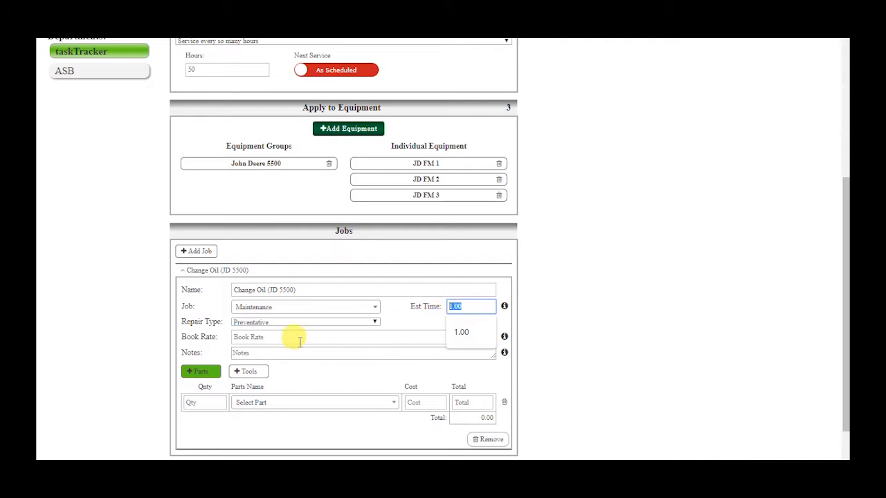
{"action": "left_click", "coordinate": [270, 339]}
{"action": "type", "text": "1"}
{"action": "left_click", "coordinate": [401, 322]}
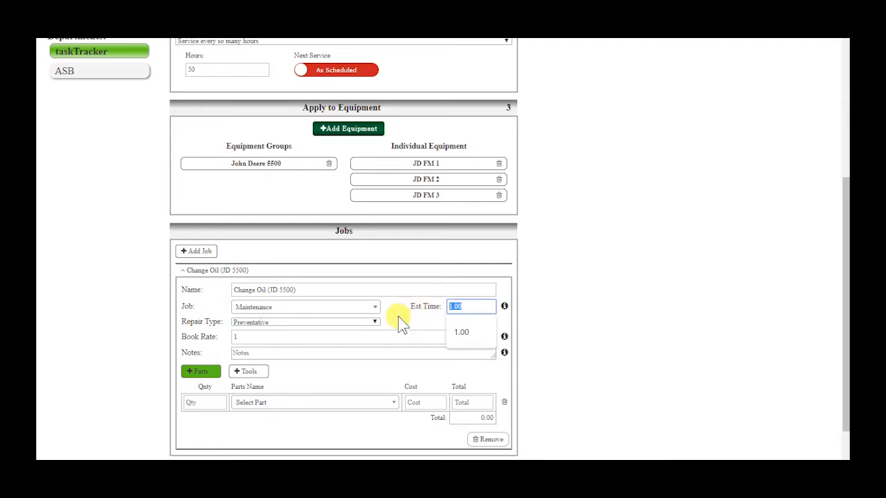
{"action": "left_click", "coordinate": [249, 337]}
{"action": "type", "text": "12"}
{"action": "key", "text": "BackSpace"}
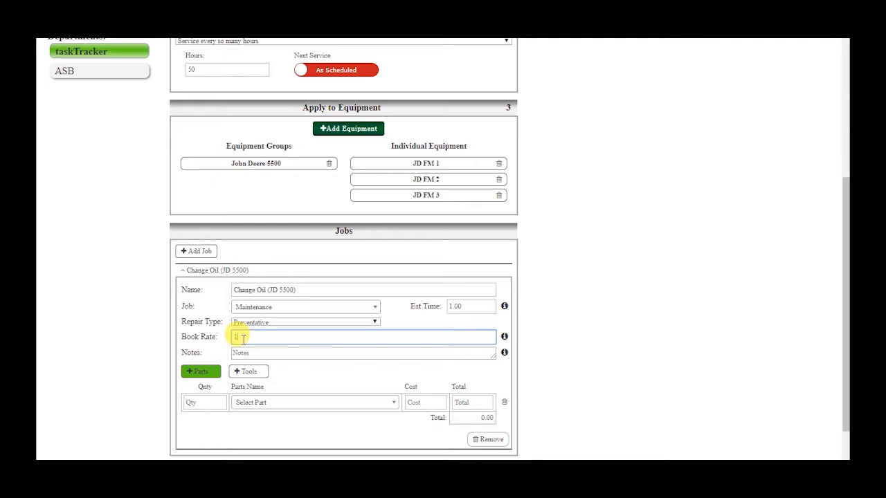
{"action": "left_click", "coordinate": [246, 353]}
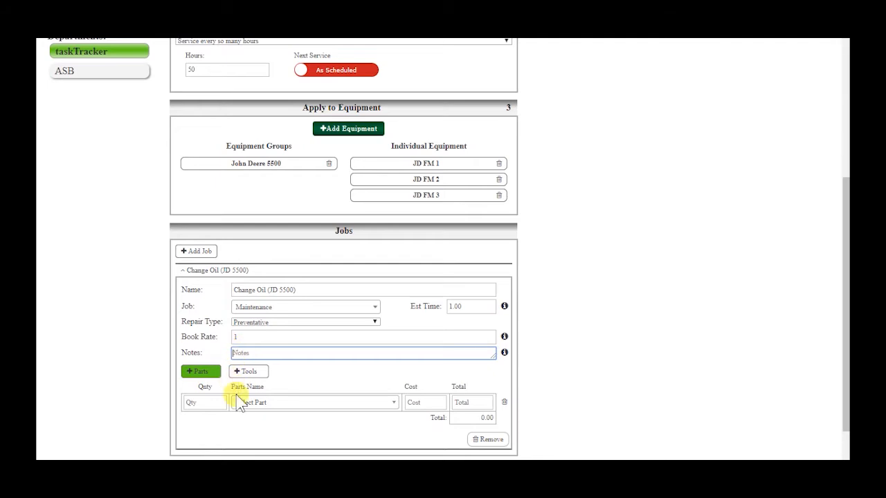
Add oil as a part of the Change Oil job, with a quantity of 5 and a cost of 10
{"action": "left_click", "coordinate": [267, 411]}
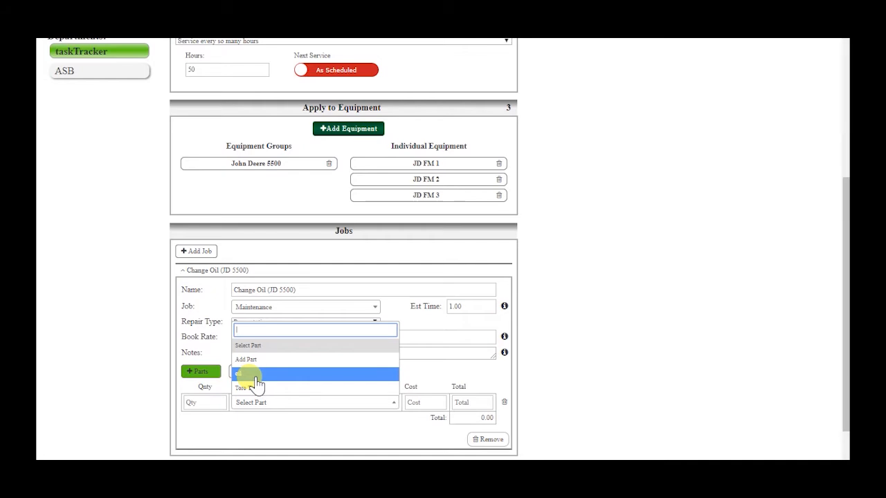
{"action": "left_click", "coordinate": [255, 380]}
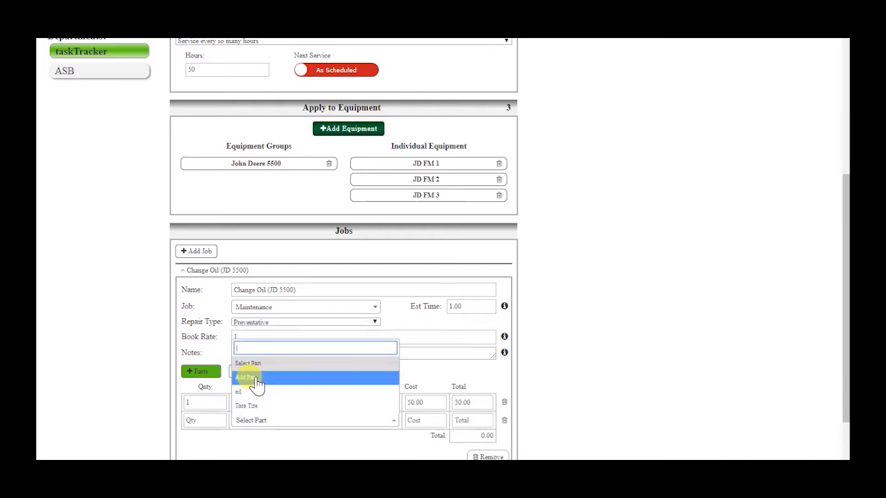
{"action": "left_click", "coordinate": [182, 405]}
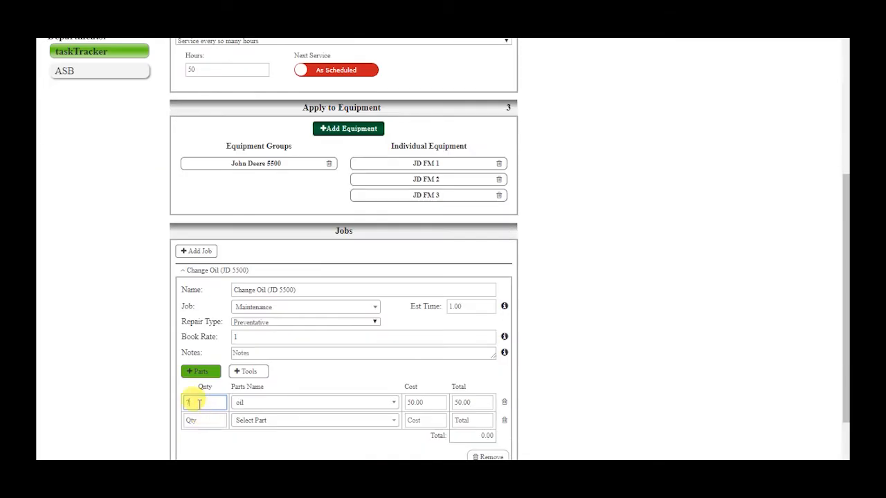
{"action": "left_click_drag", "start_coordinate": [199, 405], "coordinate": [172, 402]}
{"action": "type", "text": "5"}
{"action": "left_click", "coordinate": [414, 402]}
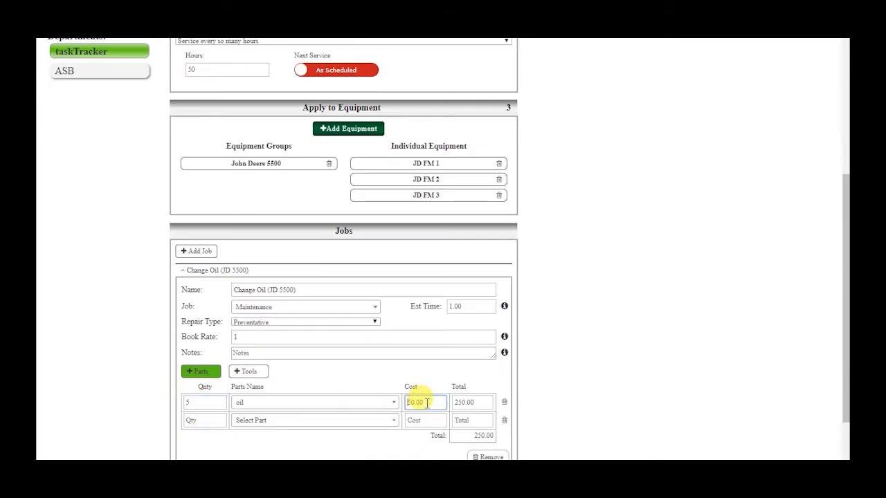
{"action": "type", "text": "10"}
{"action": "key", "text": "Tab"}
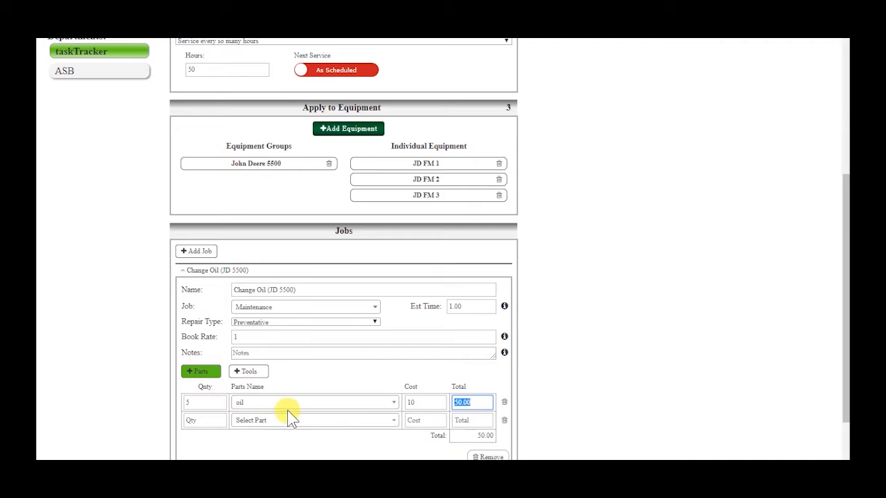
Add a second job to the work order and name it "Check Tire Pressure (JD 5500)"
{"action": "left_click", "coordinate": [196, 251]}
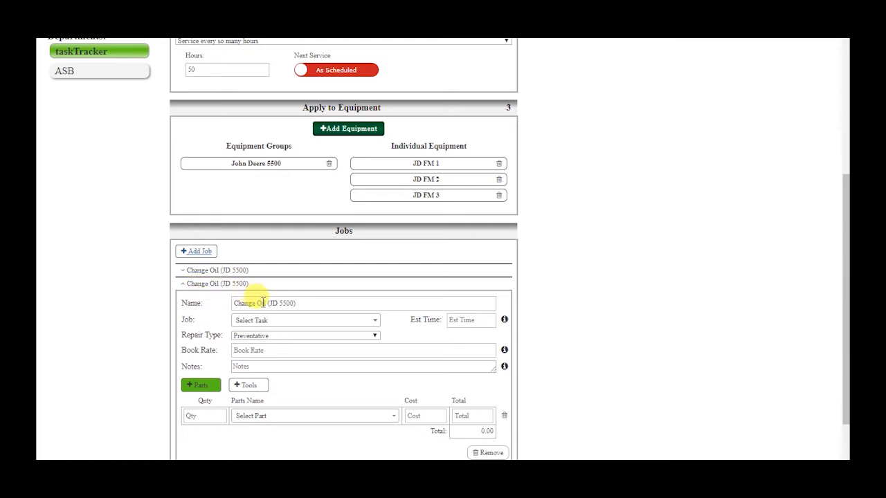
{"action": "left_click_drag", "start_coordinate": [265, 303], "coordinate": [227, 305]}
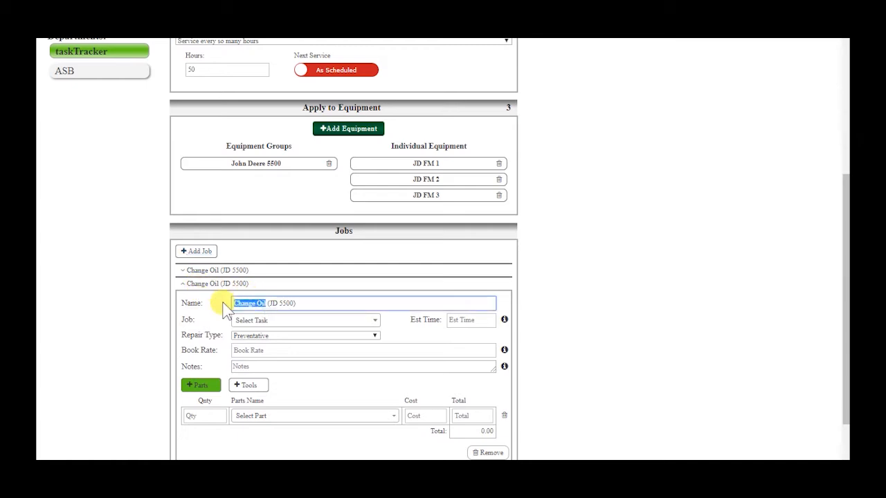
{"action": "type", "text": "CHeck Tire "}
{"action": "type", "text": "Pressure"}
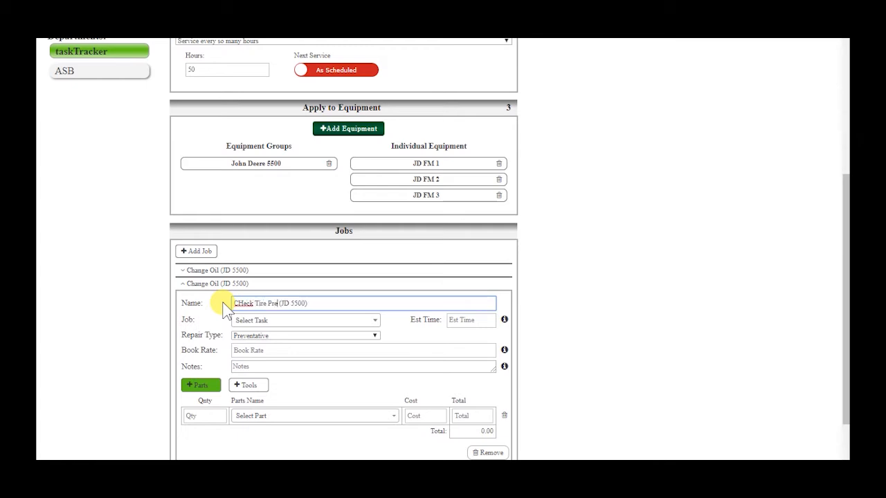
{"action": "left_click", "coordinate": [244, 303]}
{"action": "key", "text": "BackSpace"}
{"action": "type", "text": "h"}
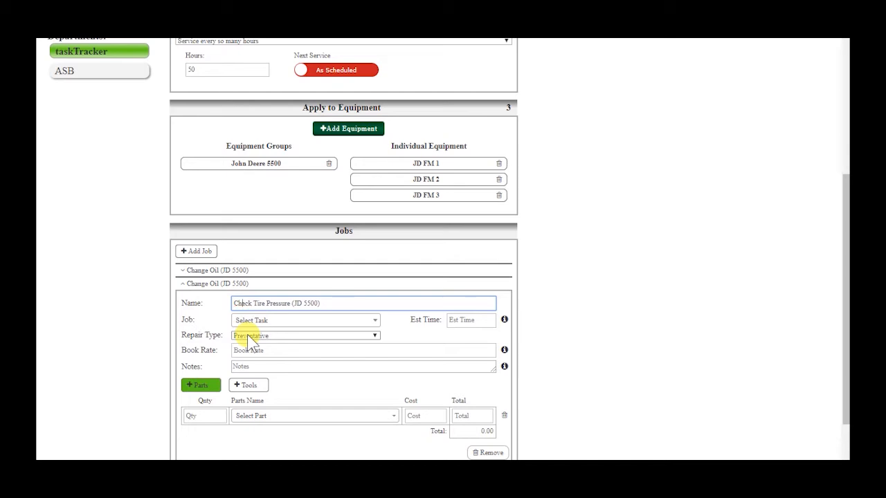
Set both the Est Time and the Book Rate of the Check Tire Pressure job to .5
{"action": "left_click", "coordinate": [450, 320]}
{"action": "type", "text": ".5"}
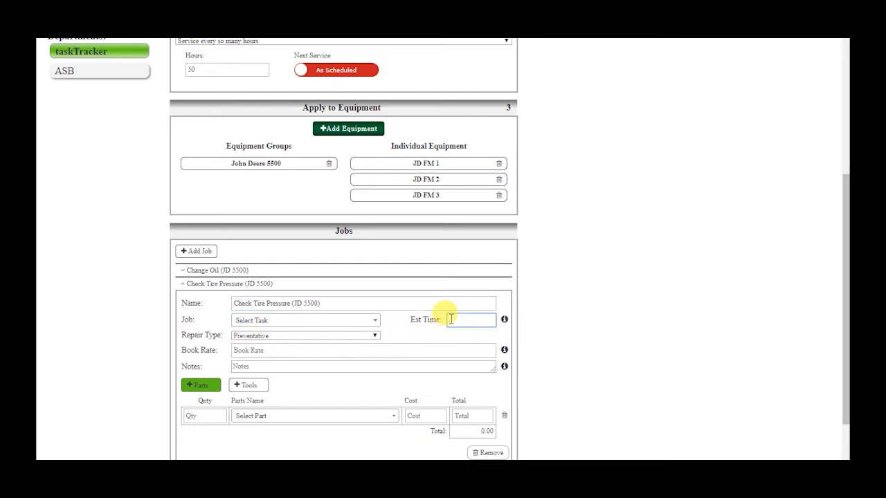
{"action": "left_click", "coordinate": [324, 354]}
{"action": "type", "text": "5"}
Assign the Maintenance task to the Check Tire Pressure job and choose Preventative as its repair type
{"action": "left_click", "coordinate": [326, 323]}
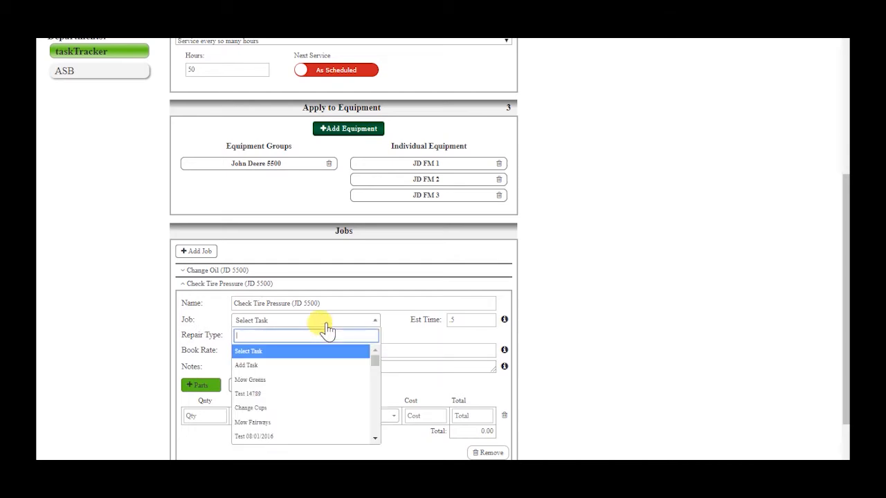
{"action": "type", "text": "main"}
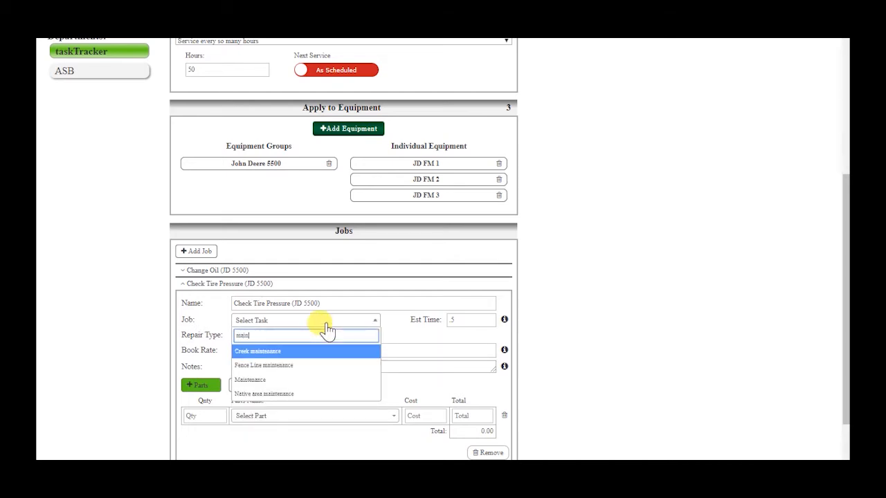
{"action": "left_click", "coordinate": [250, 379]}
{"action": "left_click", "coordinate": [257, 337]}
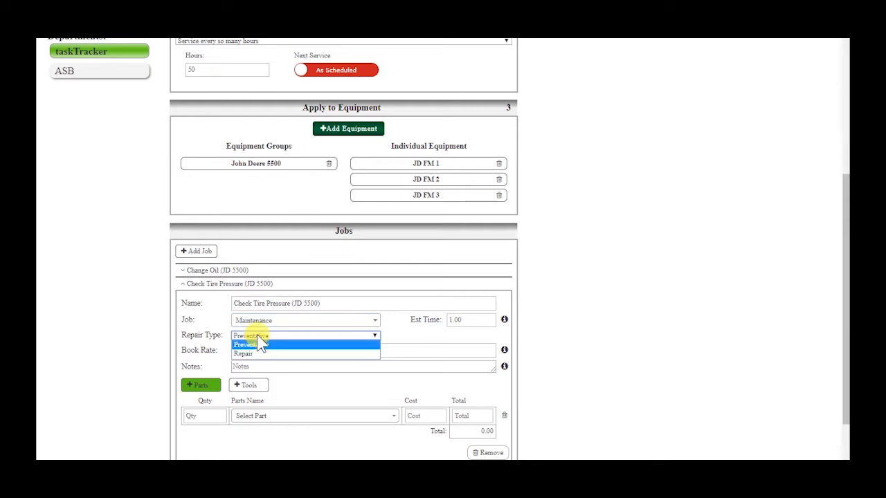
{"action": "left_click", "coordinate": [252, 345]}
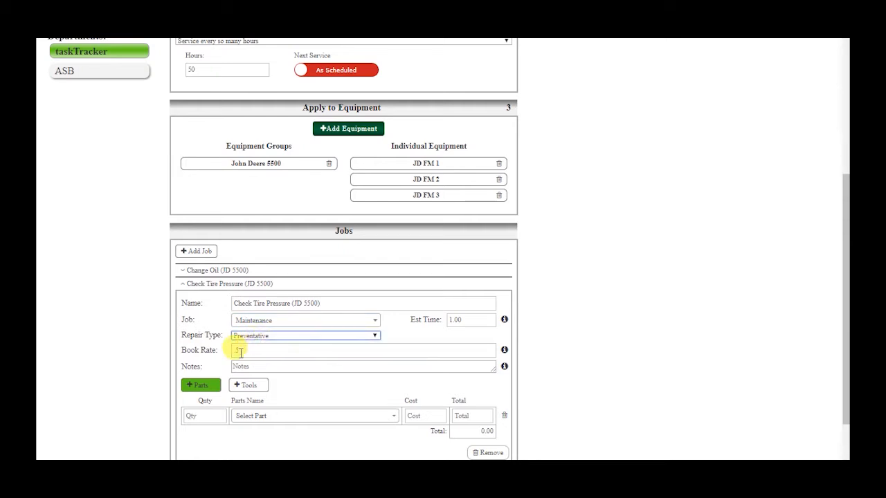
Enter "12psi front 15 rear" as the notes of the Check Tire Pressure job
{"action": "left_click", "coordinate": [259, 368]}
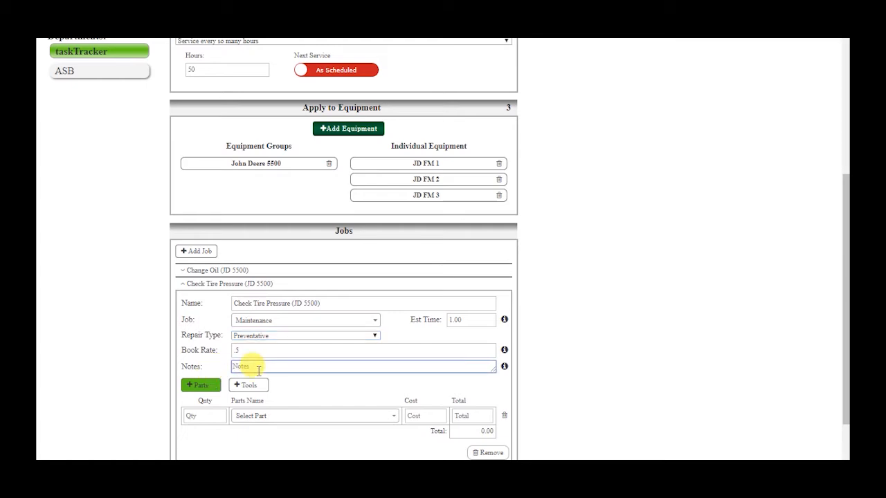
{"action": "type", "text": "12psi"}
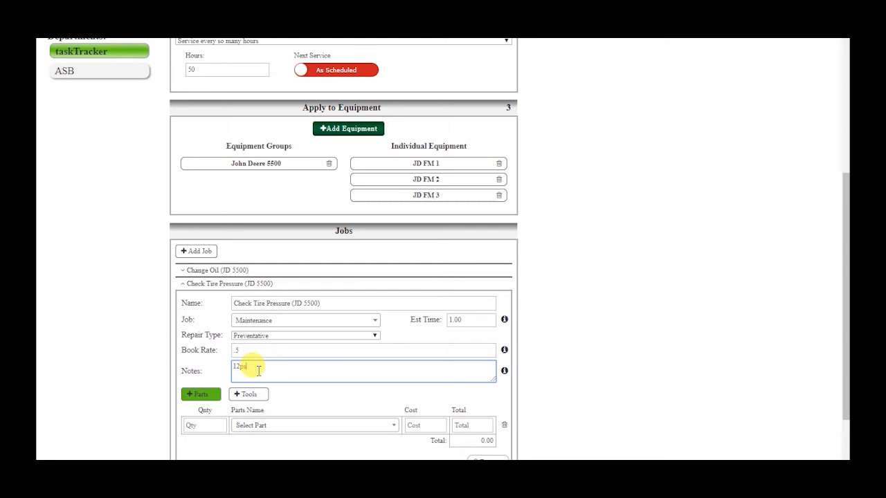
{"action": "type", "text": " front"}
{"action": "type", "text": " 15 rear"}
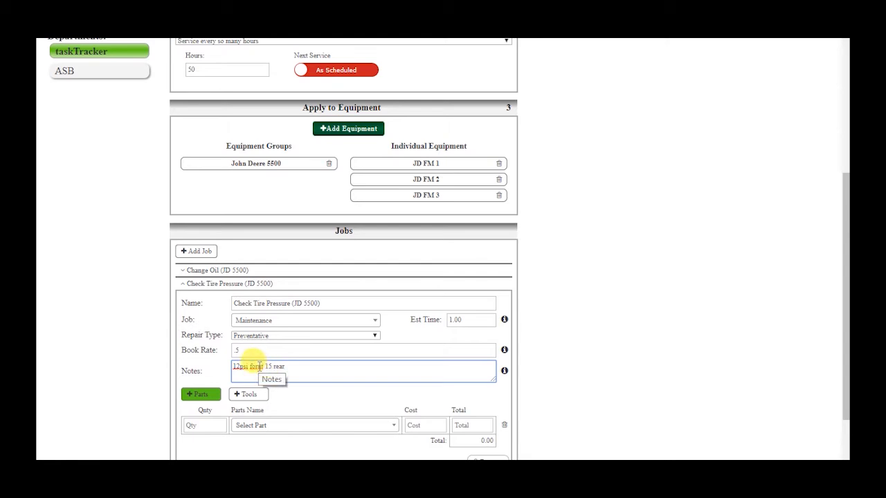
{"action": "key", "text": "BackSpace"}
{"action": "key", "text": "BackSpace"}
{"action": "type", "text": "ro"}
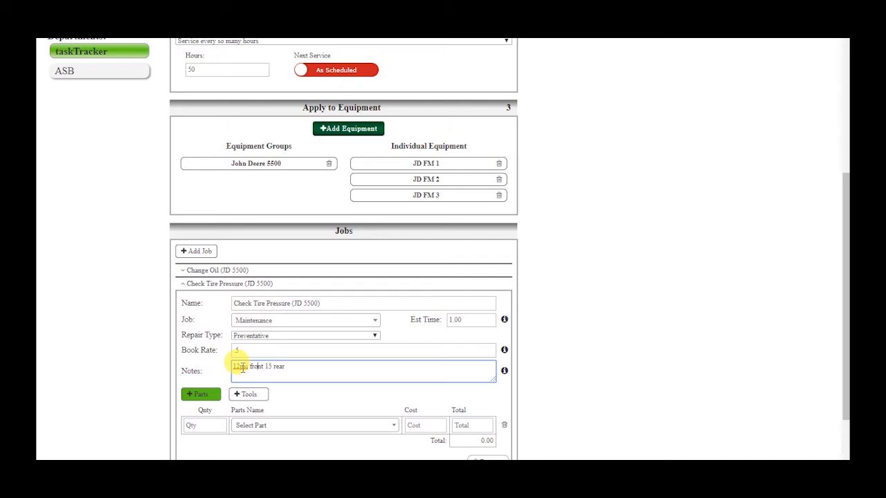
Save the new Change Oil (JD 5500) work order schedule
{"action": "scroll", "coordinate": [416, 421], "scroll_direction": "up", "scroll_amount": 5}
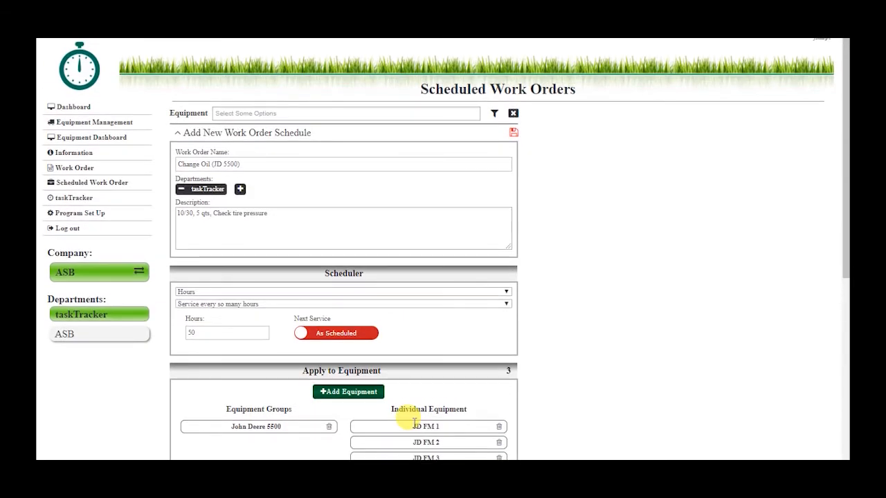
{"action": "left_click", "coordinate": [514, 135]}
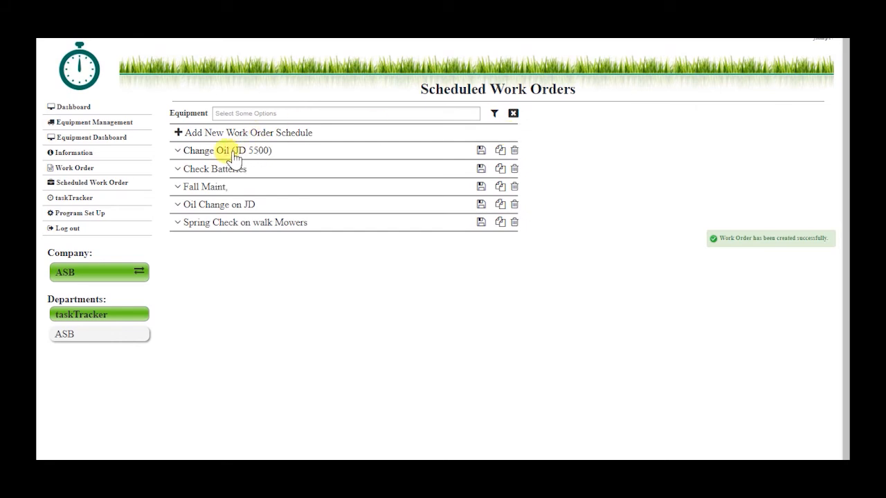
Open the John Deere 5500 group in Equipment Management and view the current maintenance work orders of JD FM 1
{"action": "left_click", "coordinate": [100, 124]}
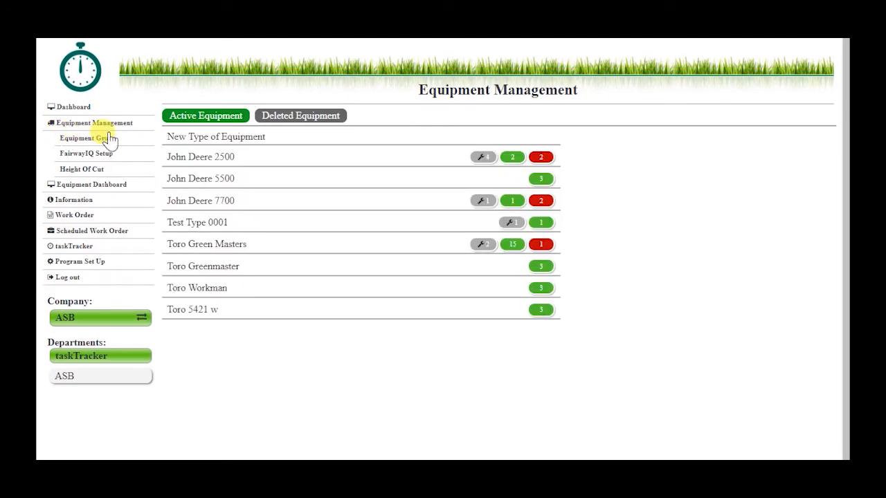
{"action": "left_click", "coordinate": [217, 182]}
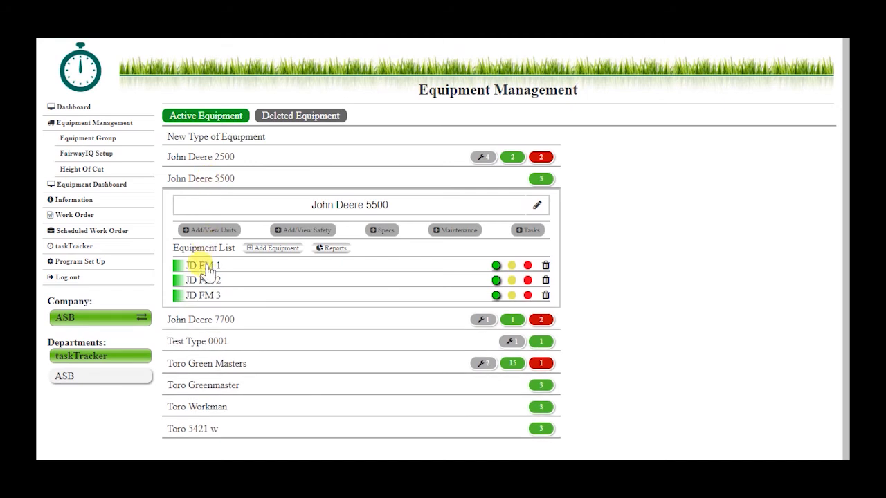
{"action": "left_click", "coordinate": [207, 269]}
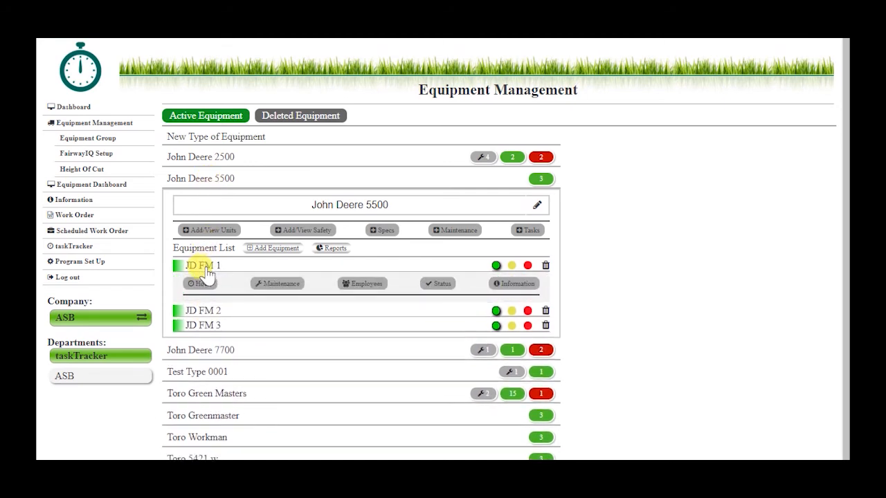
{"action": "left_click", "coordinate": [276, 286]}
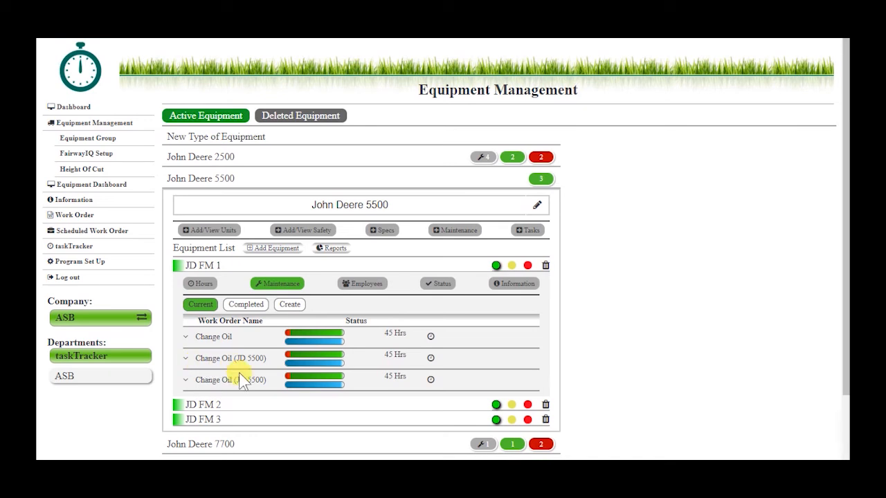
{"action": "scroll", "coordinate": [228, 386], "scroll_direction": "down", "scroll_amount": 1}
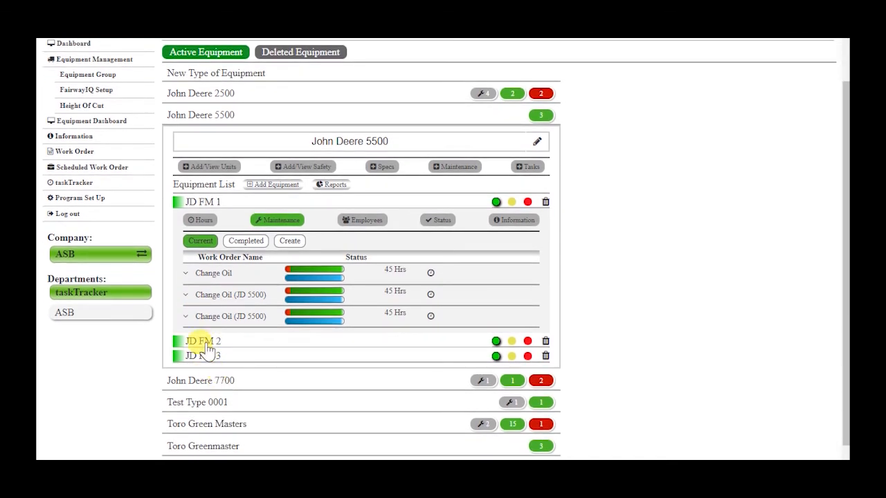
Expand JD FM 2's Change Oil (JD 5500) work order described as "10/30, 5 qts, Check tire pressure"
{"action": "left_click", "coordinate": [206, 343]}
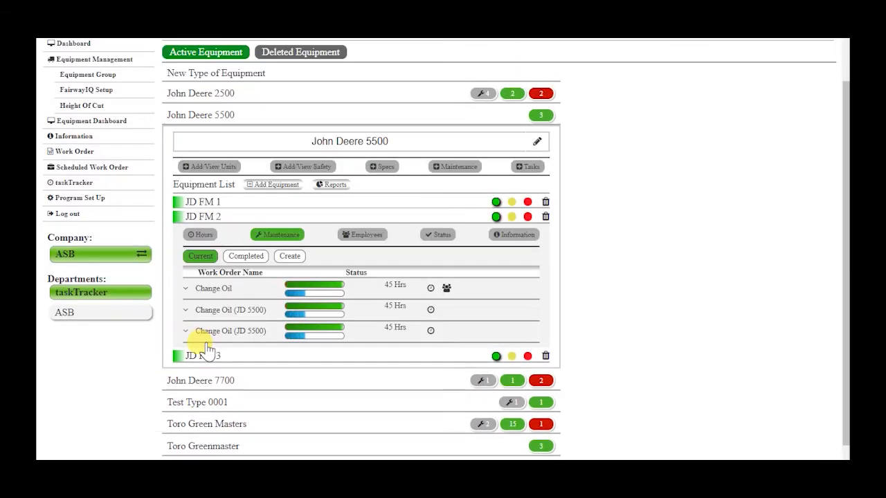
{"action": "left_click", "coordinate": [249, 317]}
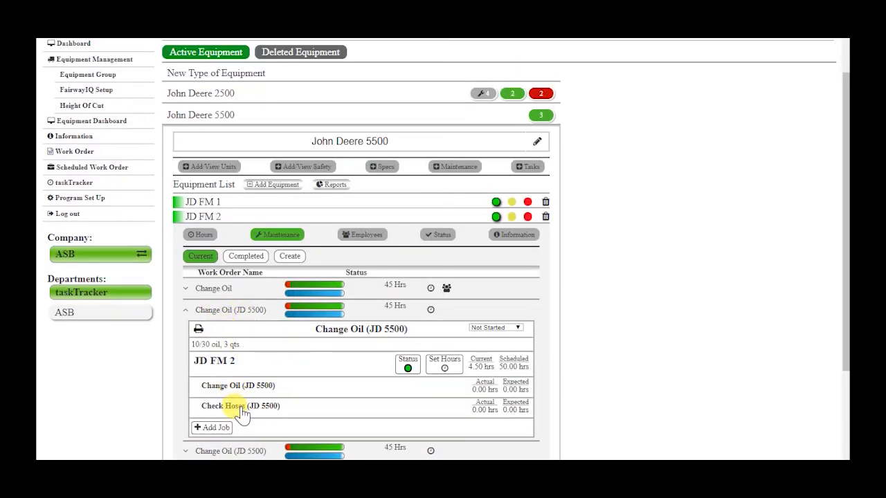
{"action": "left_click", "coordinate": [230, 451]}
{"action": "scroll", "coordinate": [242, 383], "scroll_direction": "down", "scroll_amount": 1}
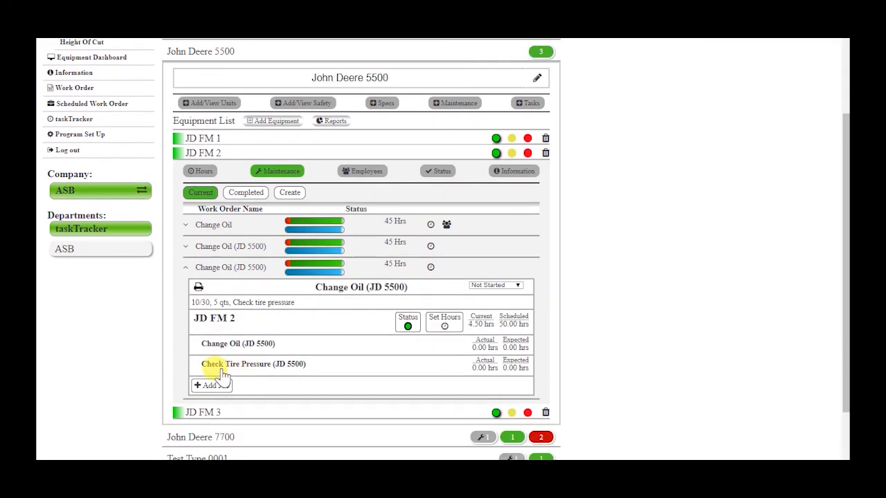
Log 2 hours for an employee in the work history of the Change Oil (JD 5500) job and save the job
{"action": "left_click", "coordinate": [256, 350]}
{"action": "scroll", "coordinate": [254, 360], "scroll_direction": "down", "scroll_amount": 3}
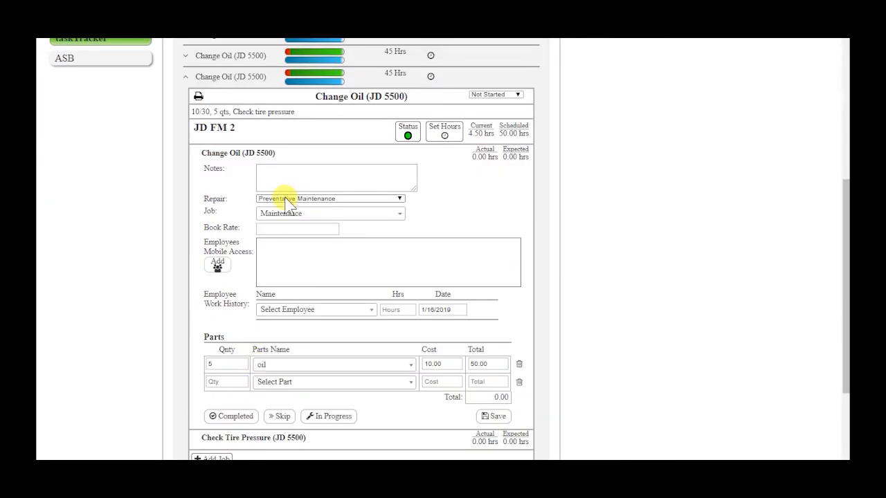
{"action": "left_click", "coordinate": [297, 308]}
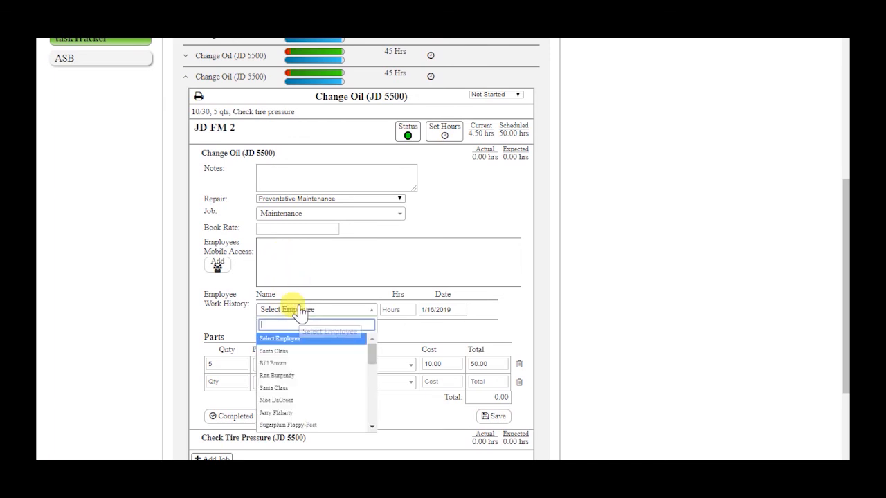
{"action": "left_click", "coordinate": [290, 362]}
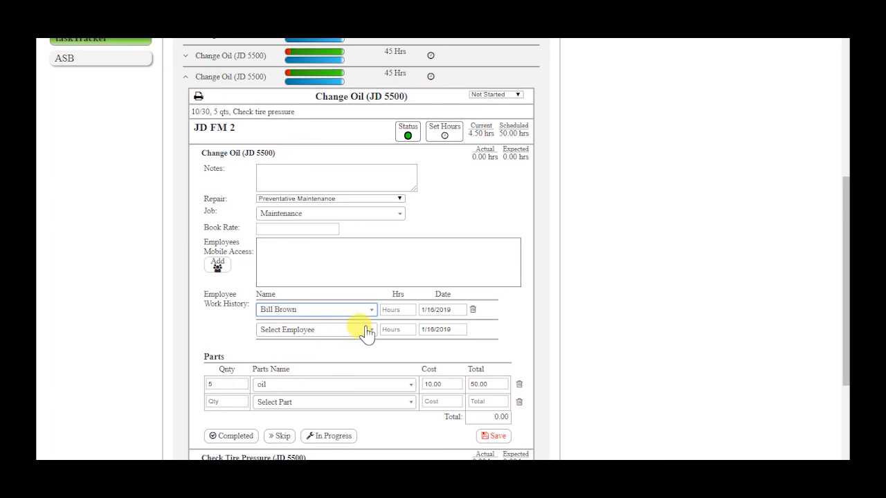
{"action": "left_click", "coordinate": [393, 312]}
{"action": "type", "text": "2"}
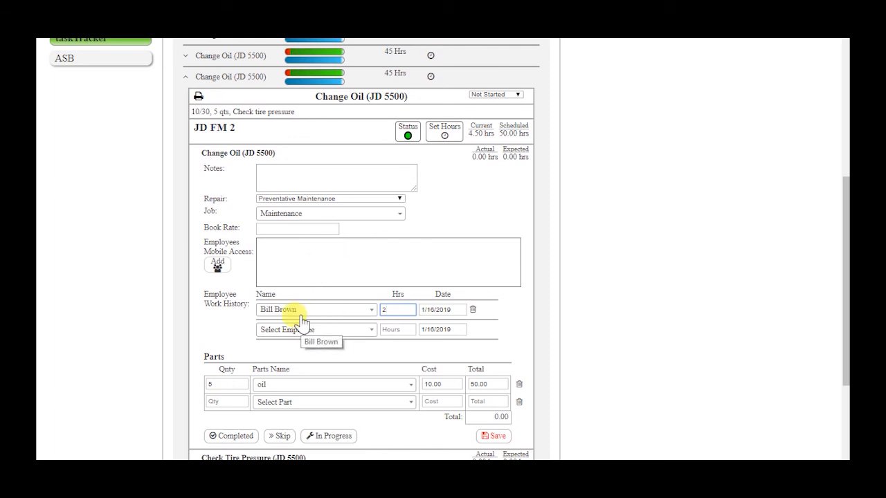
{"action": "left_click", "coordinate": [492, 437]}
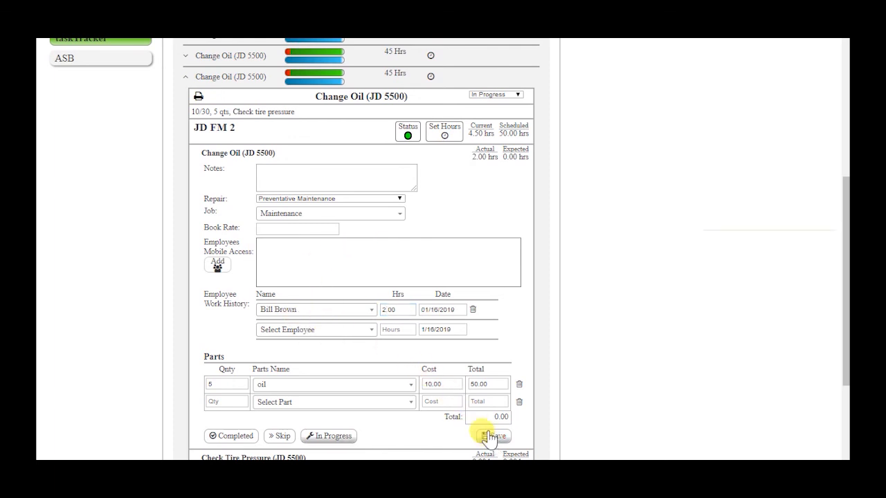